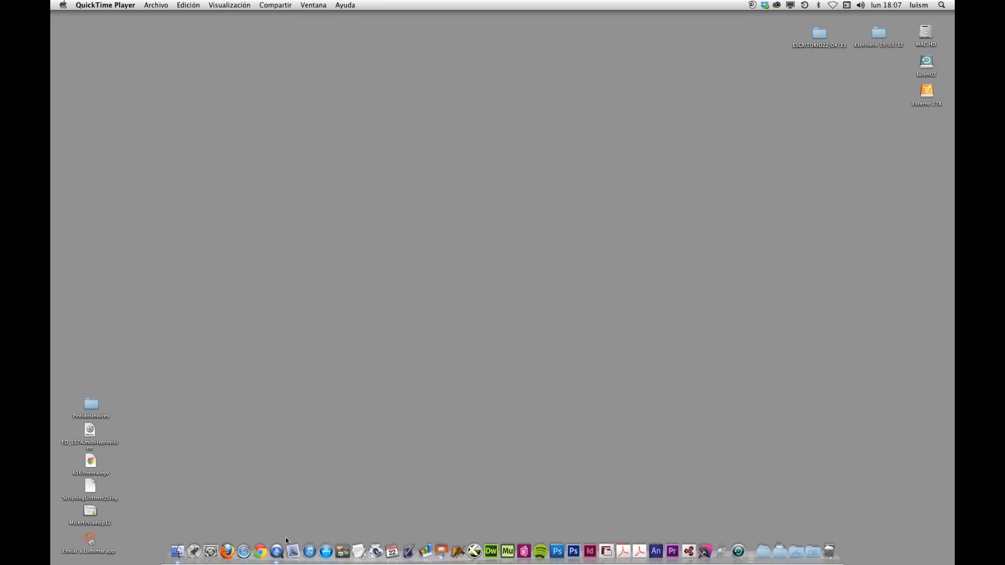
Step: Launch Google Chrome from the Dock and bring up its Archivo menu
{"action": "left_click", "coordinate": [257, 555]}
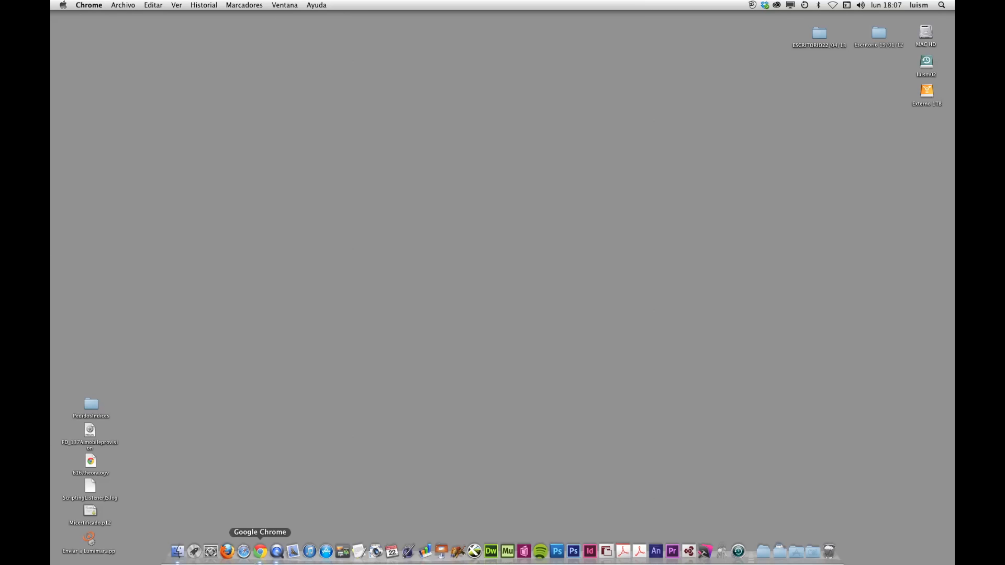
{"action": "left_click", "coordinate": [123, 5]}
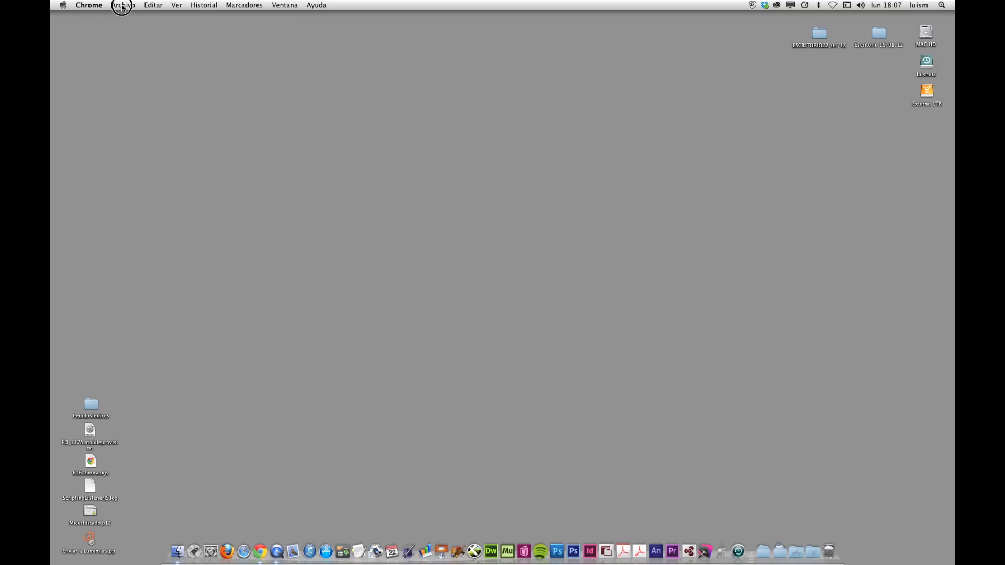
Step: In a new Chrome window, load dathouse.com and go to its DESCARGAS downloads page
{"action": "left_click", "coordinate": [134, 26]}
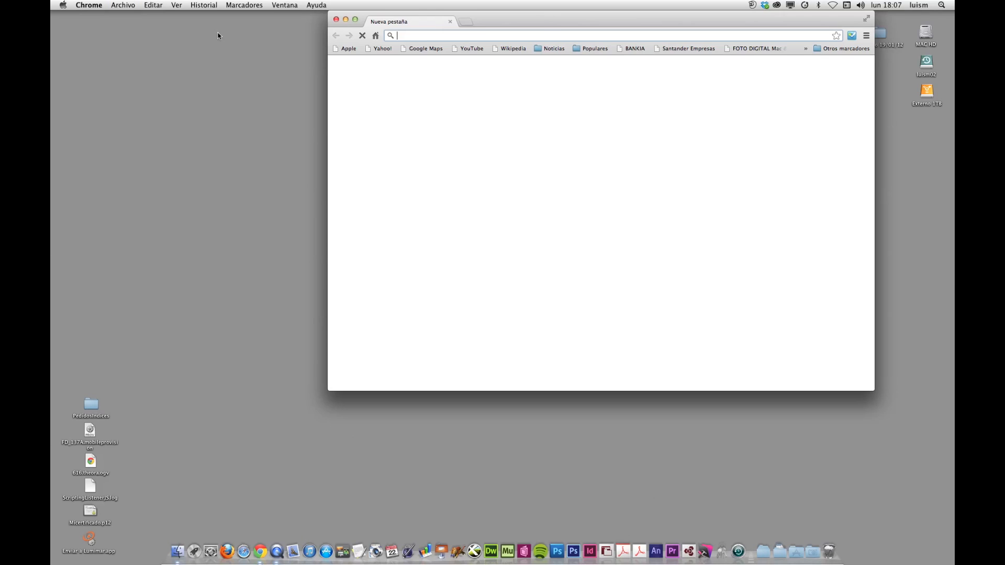
{"action": "left_click_drag", "start_coordinate": [538, 18], "coordinate": [388, 12]}
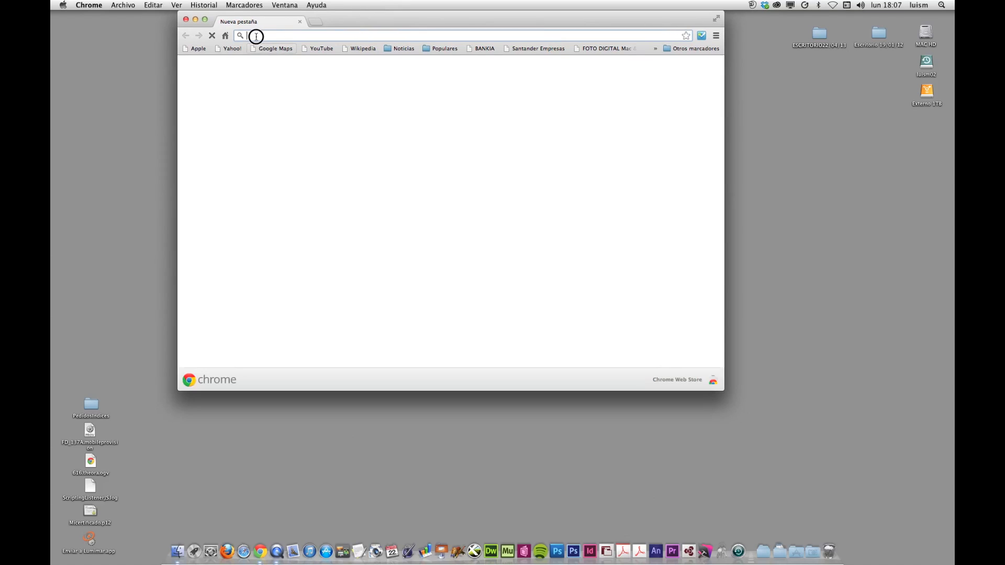
{"action": "type", "text": "datho"}
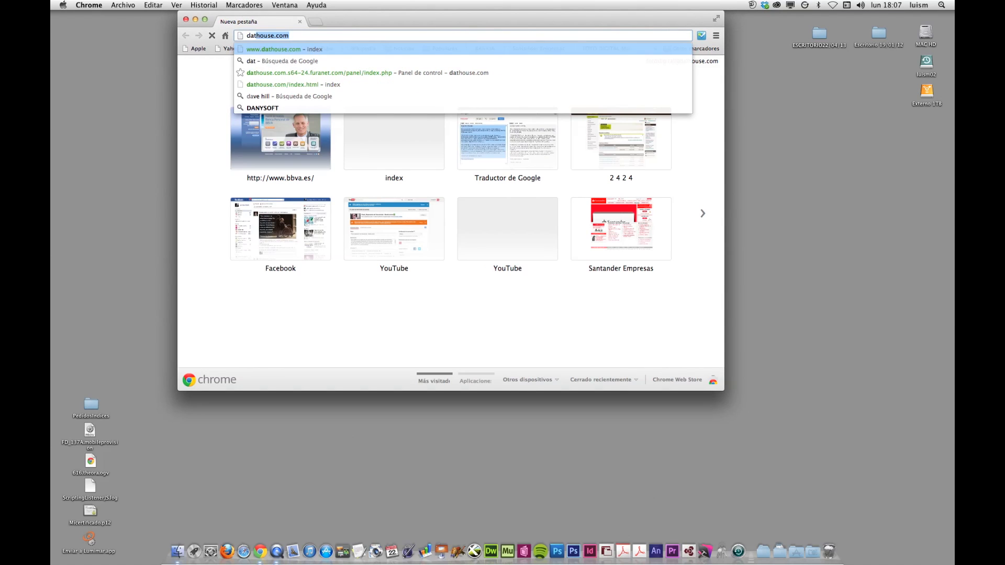
{"action": "type", "text": "use"}
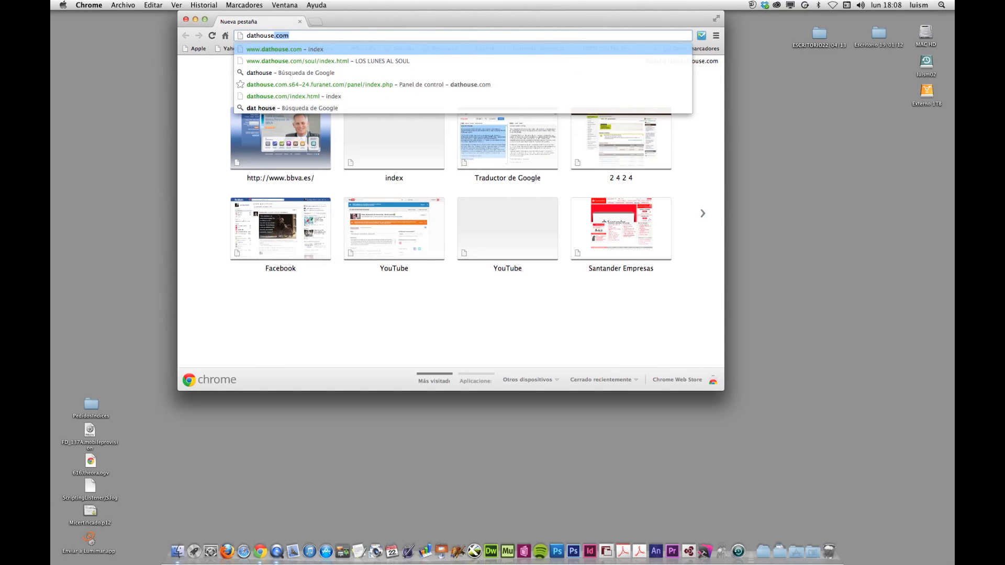
{"action": "key", "text": "Return"}
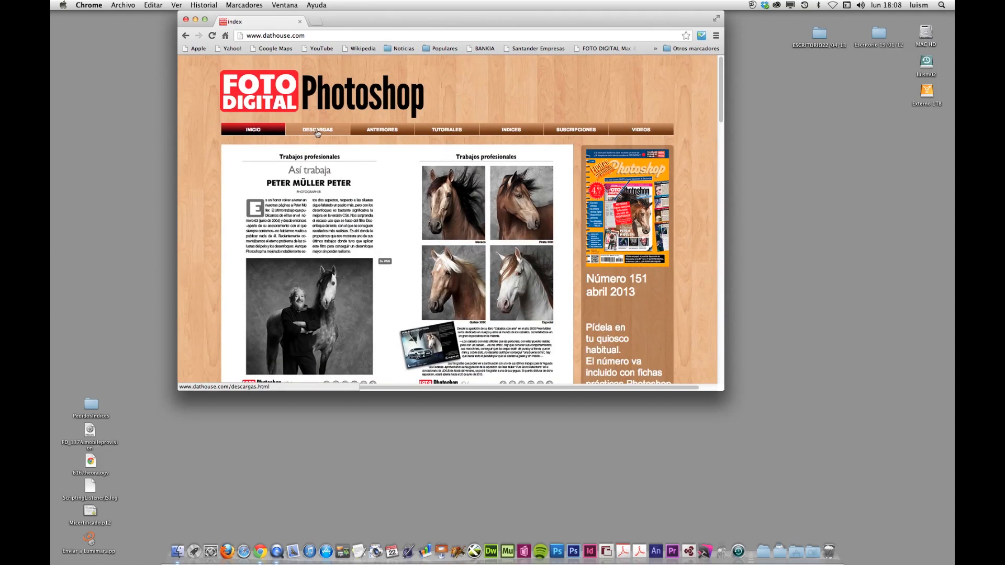
{"action": "left_click", "coordinate": [318, 132]}
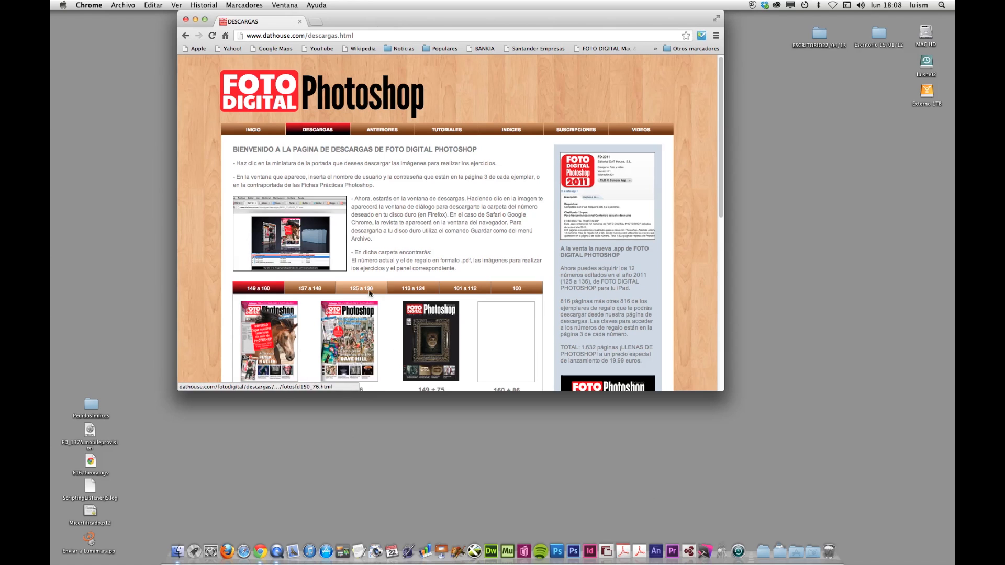
{"action": "left_click_drag", "start_coordinate": [721, 202], "coordinate": [662, 301]}
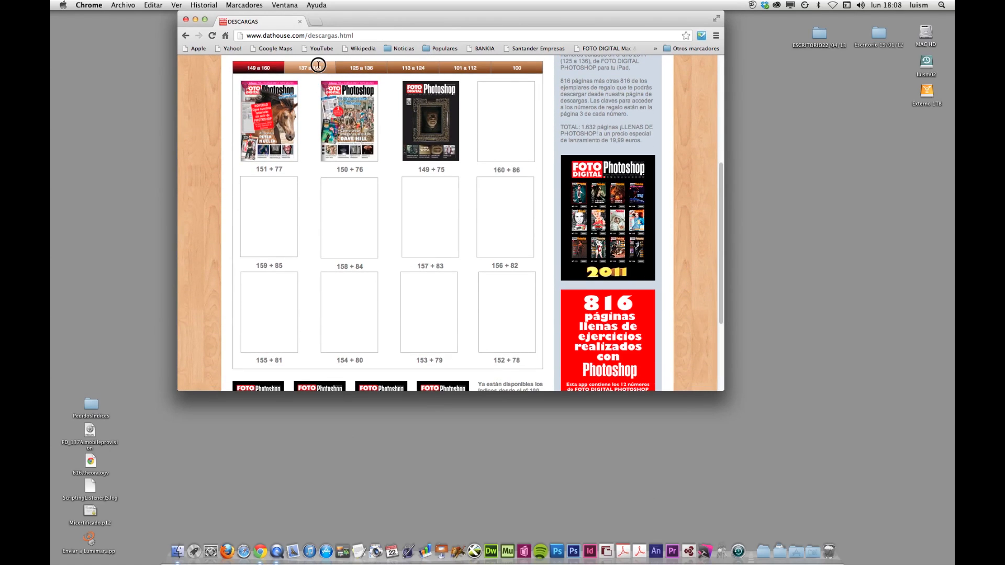
{"action": "left_click", "coordinate": [318, 68]}
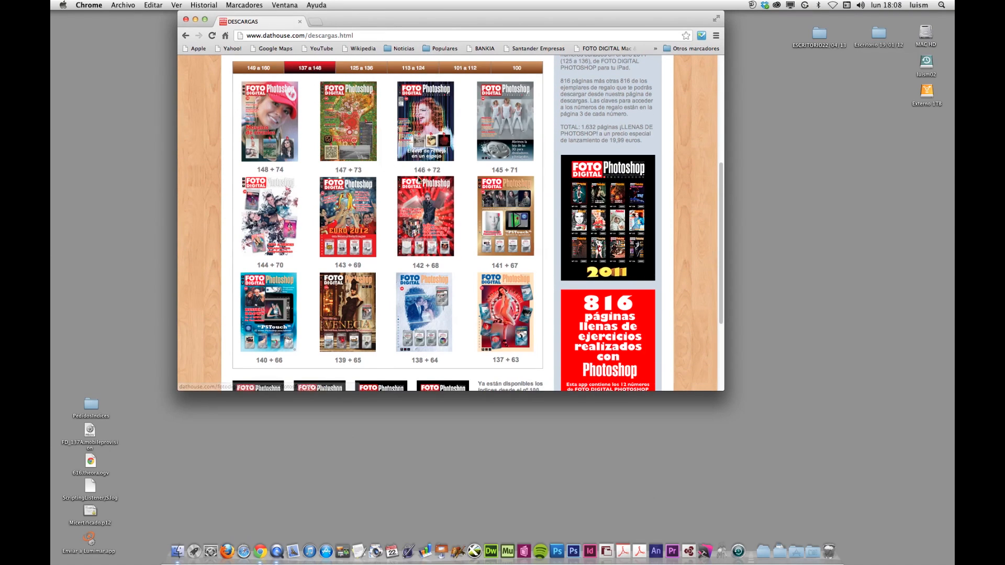
{"action": "left_click", "coordinate": [356, 69]}
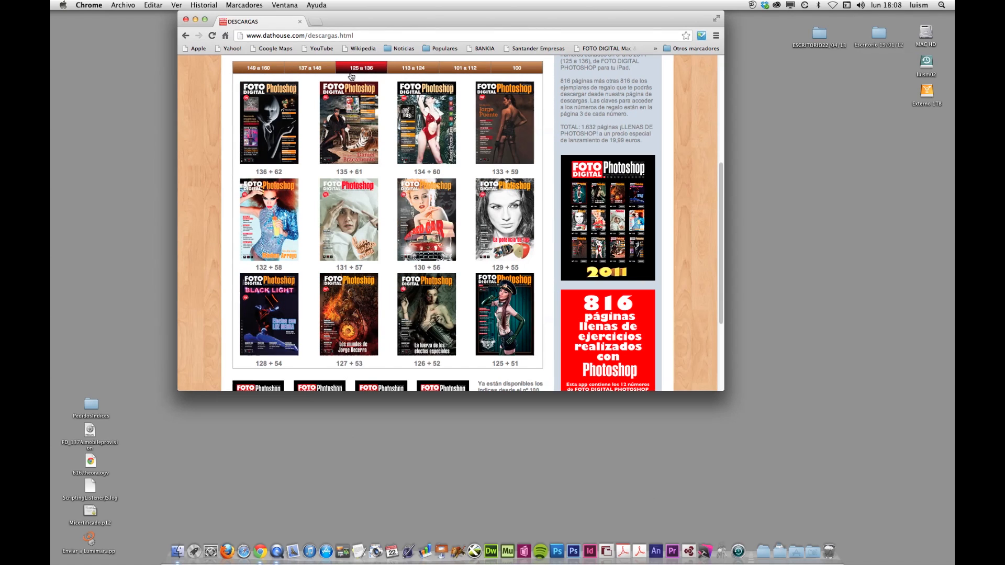
{"action": "left_click", "coordinate": [415, 69]}
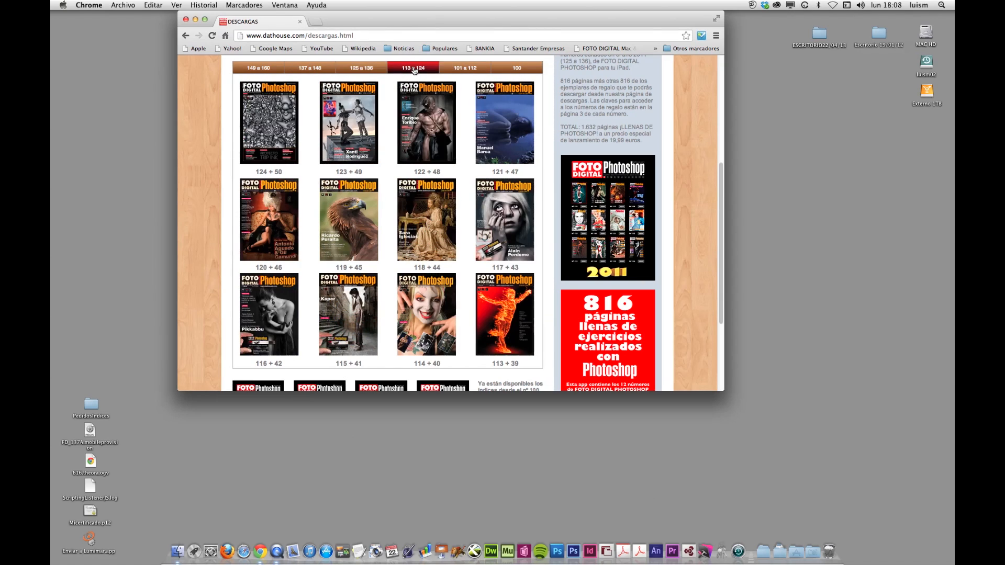
{"action": "left_click", "coordinate": [463, 68]}
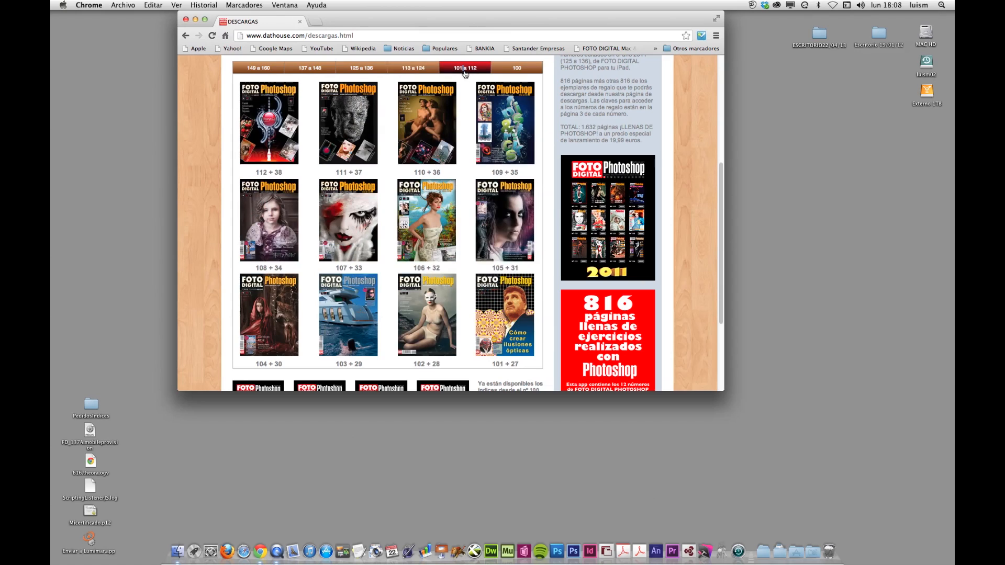
{"action": "left_click", "coordinate": [257, 68]}
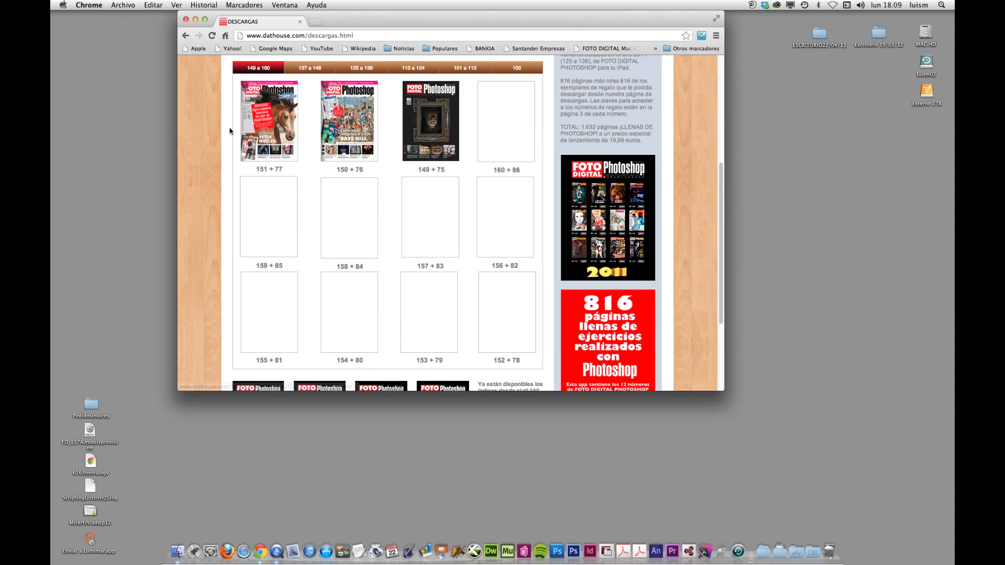
{"action": "left_click", "coordinate": [262, 130]}
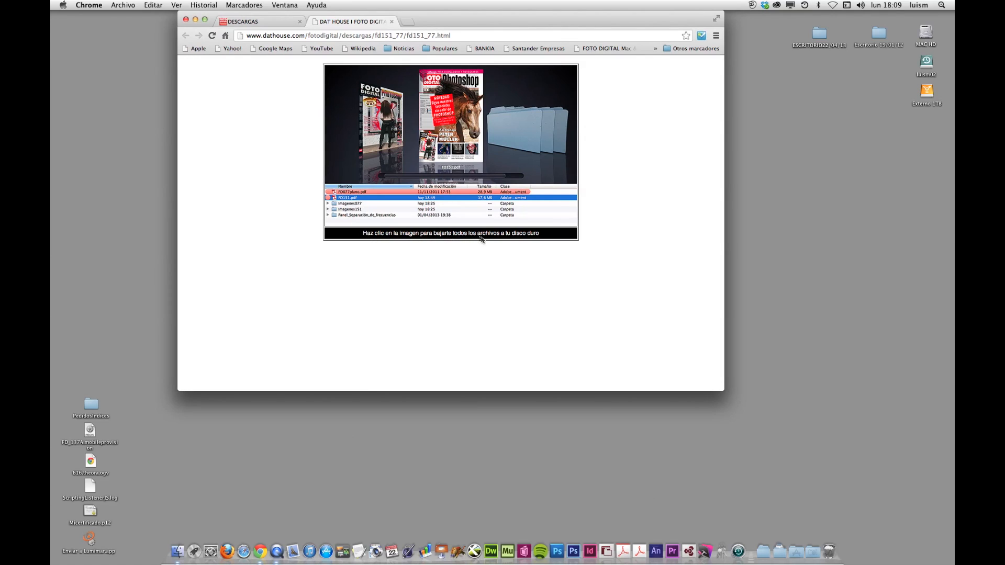
Step: Log in with the magazine's password to download the 151 + 77 files as fd151_77.zip
{"action": "left_click", "coordinate": [430, 137]}
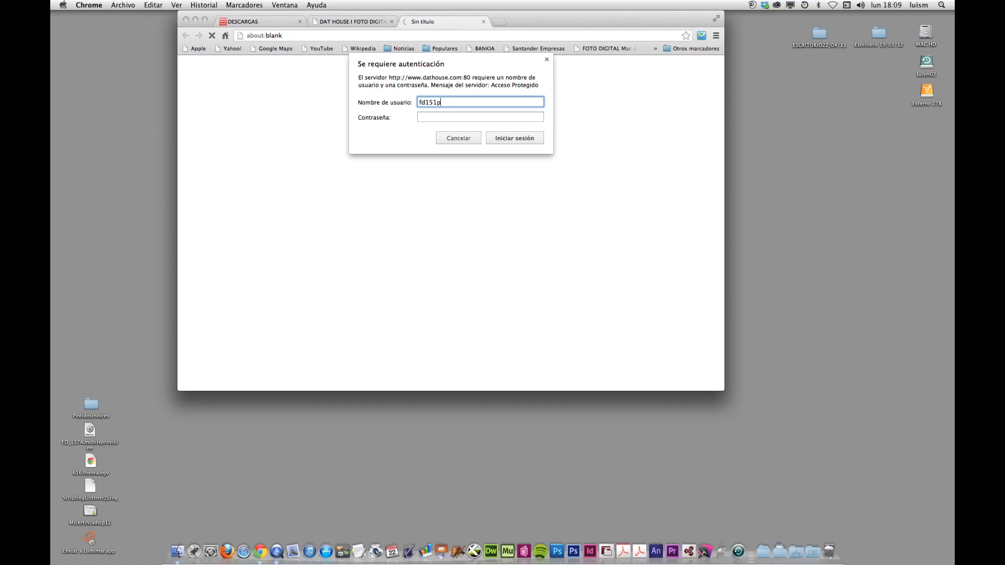
{"action": "left_click", "coordinate": [418, 121]}
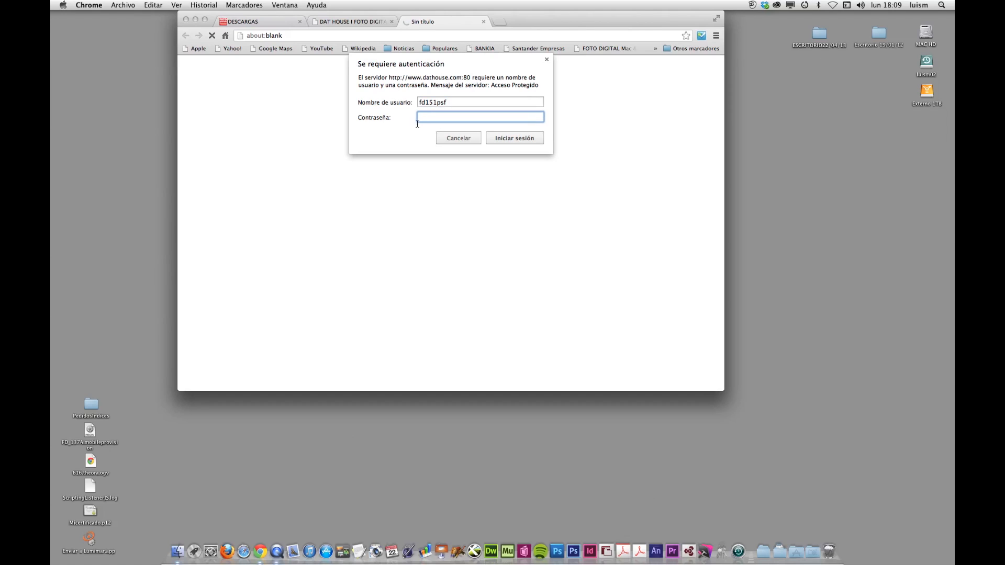
{"action": "type", "text": "••"}
{"action": "left_click", "coordinate": [512, 144]}
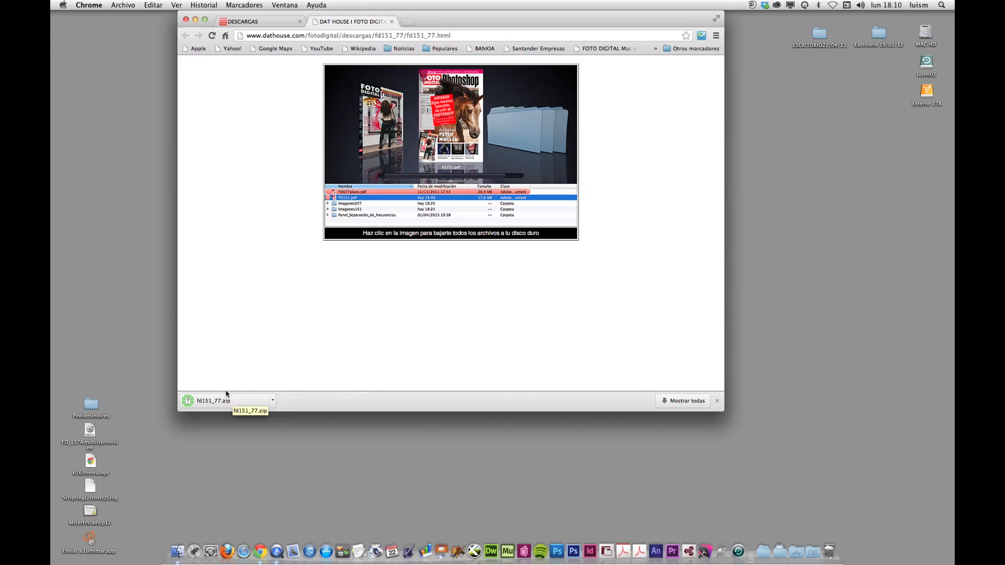
Step: Reveal the downloaded fd151_77.zip in a Finder Downloads window
{"action": "left_click", "coordinate": [273, 402]}
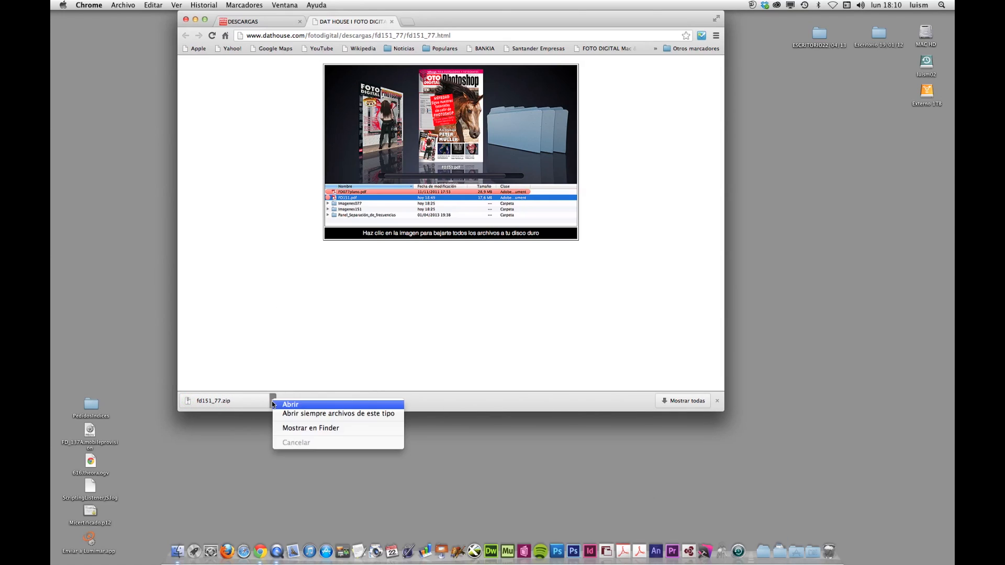
{"action": "left_click", "coordinate": [289, 429]}
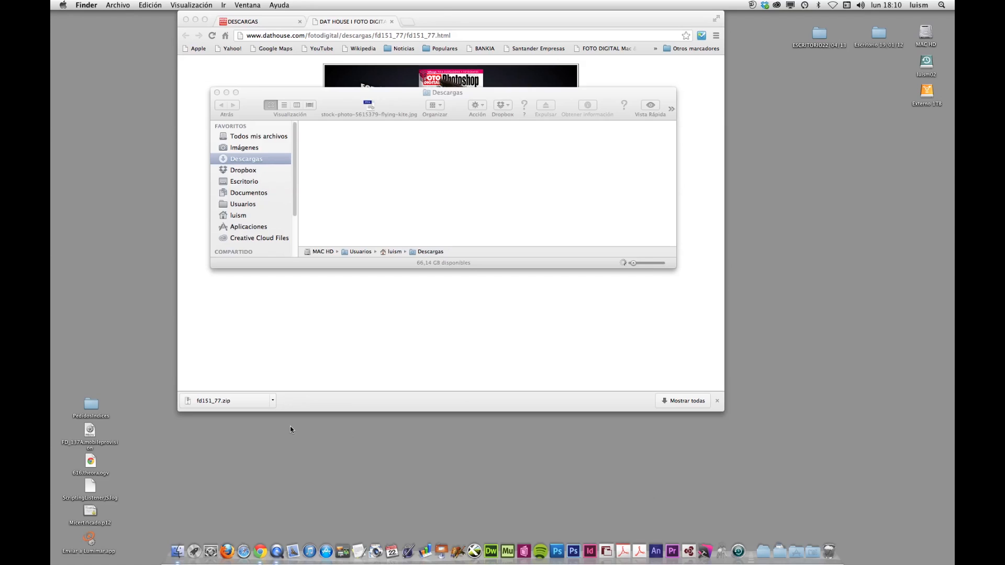
{"action": "left_click", "coordinate": [336, 99]}
{"action": "left_click_drag", "start_coordinate": [336, 100], "coordinate": [524, 162]}
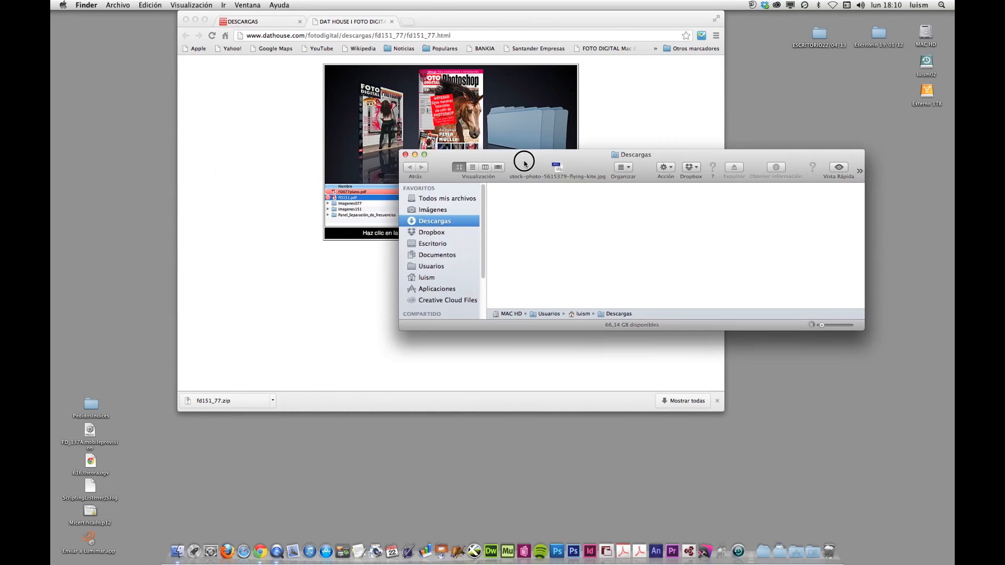
Step: Unzip fd151_77.zip and open the extracted FD151_077 folder
{"action": "left_click", "coordinate": [536, 207]}
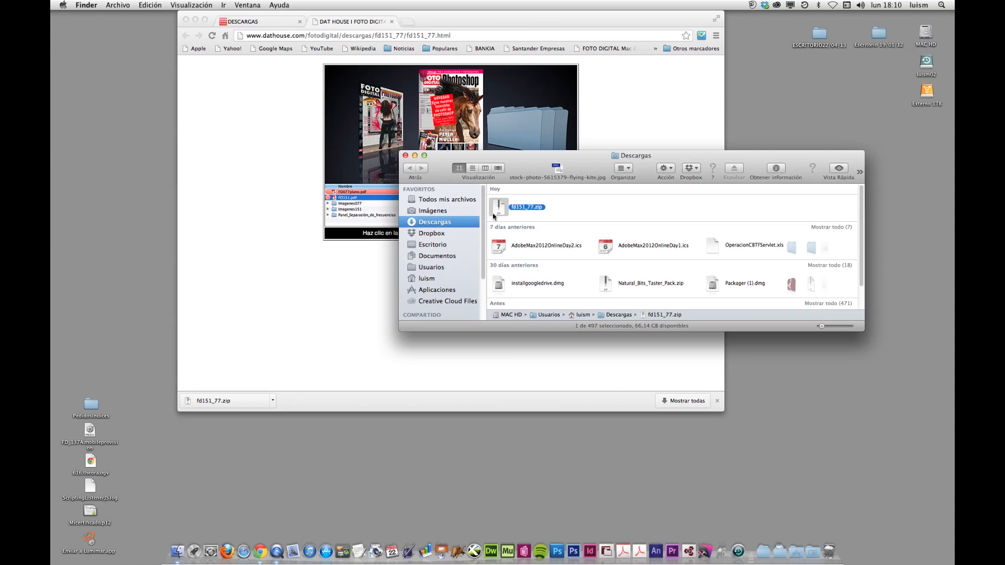
{"action": "double_click", "coordinate": [499, 211]}
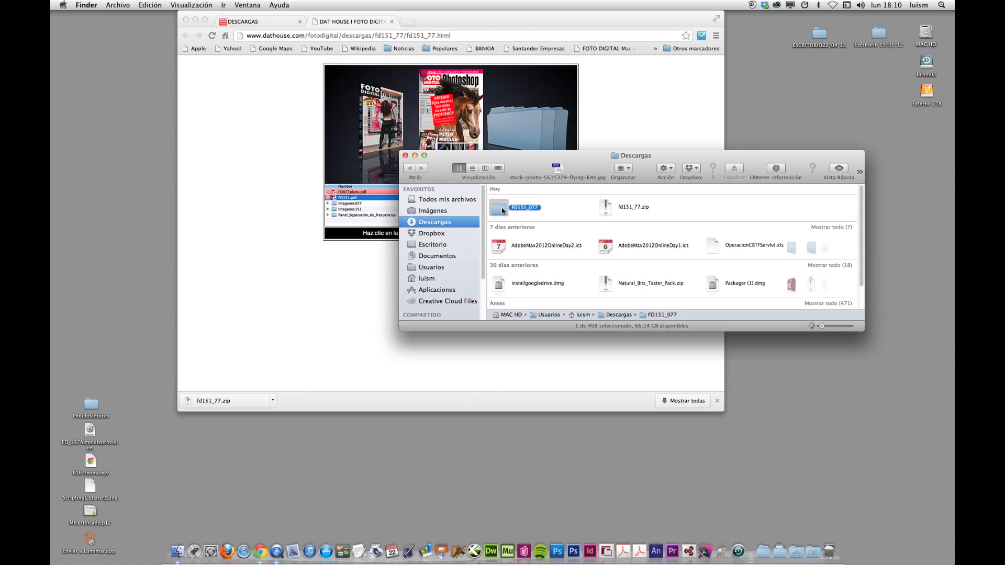
{"action": "double_click", "coordinate": [503, 213]}
{"action": "left_click_drag", "start_coordinate": [586, 161], "coordinate": [581, 179]}
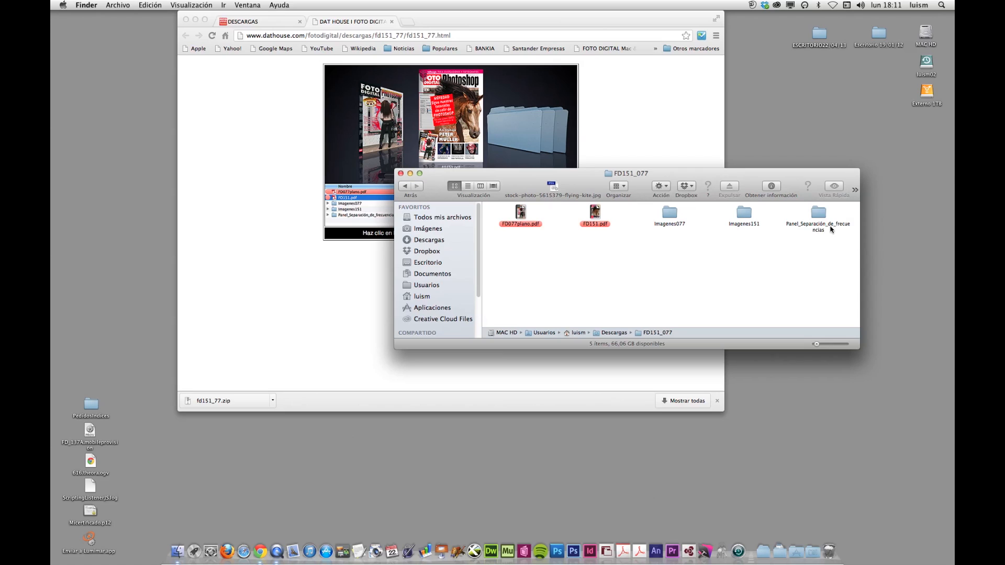
Step: Go to Panel_Separación_de_frecuencias > CS6 and open Retoque 0001.zxp
{"action": "double_click", "coordinate": [818, 215]}
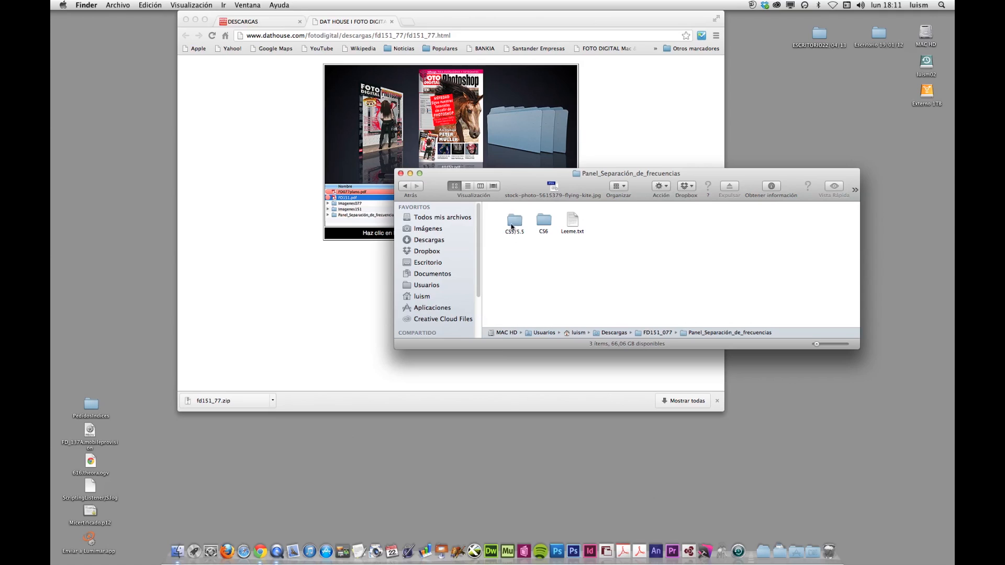
{"action": "double_click", "coordinate": [514, 222]}
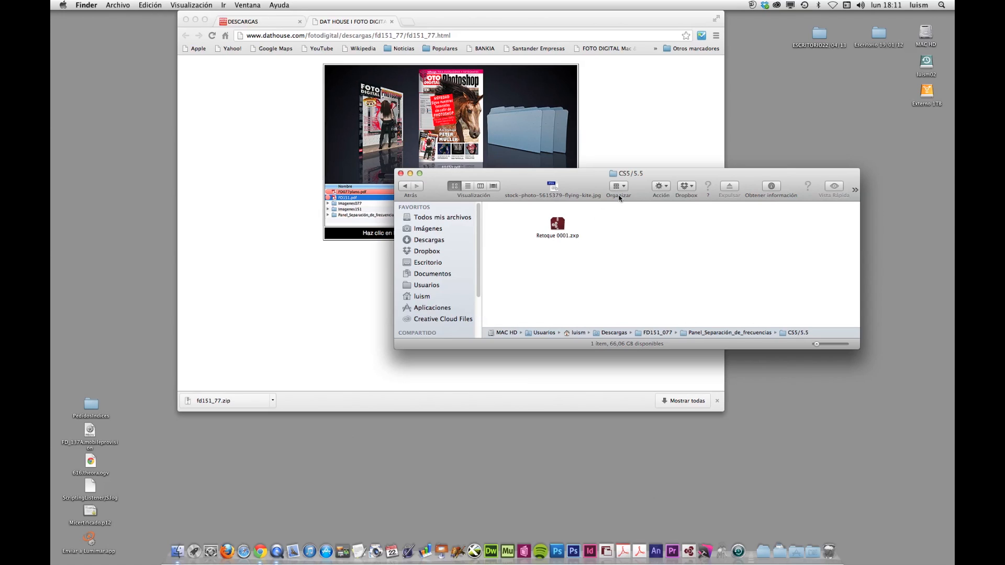
{"action": "left_click", "coordinate": [403, 188]}
{"action": "left_click", "coordinate": [401, 192]}
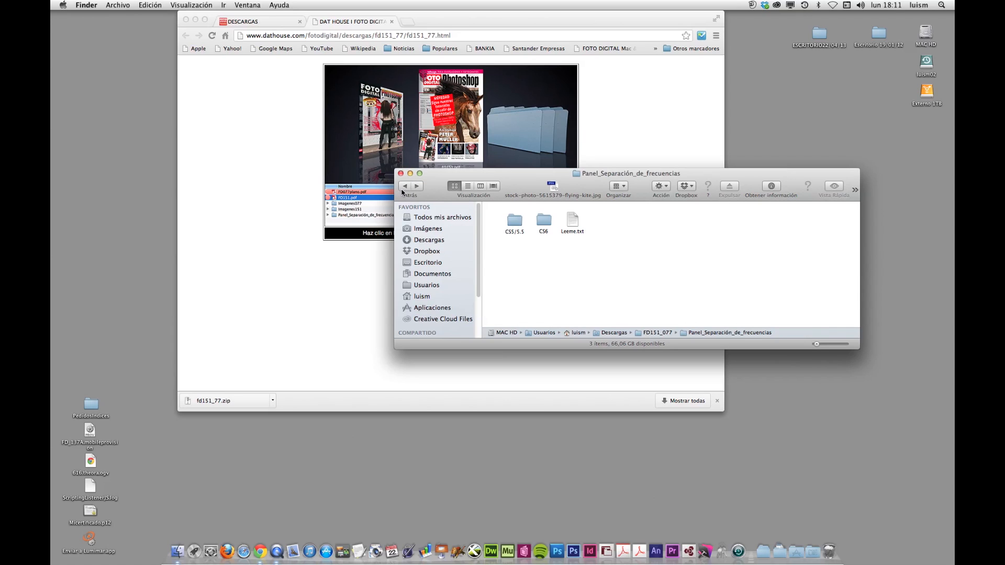
{"action": "double_click", "coordinate": [544, 221]}
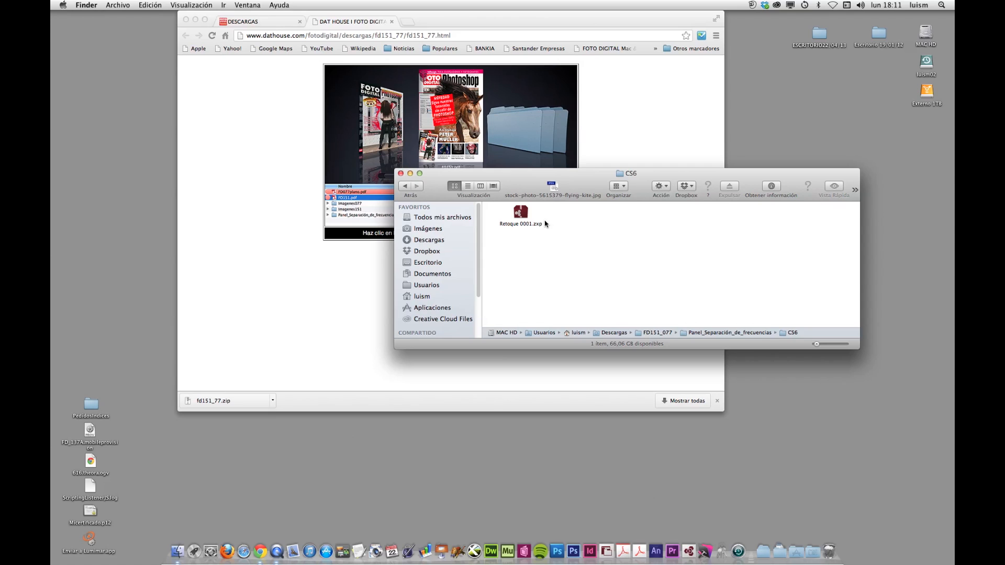
{"action": "left_click_drag", "start_coordinate": [519, 182], "coordinate": [544, 126]}
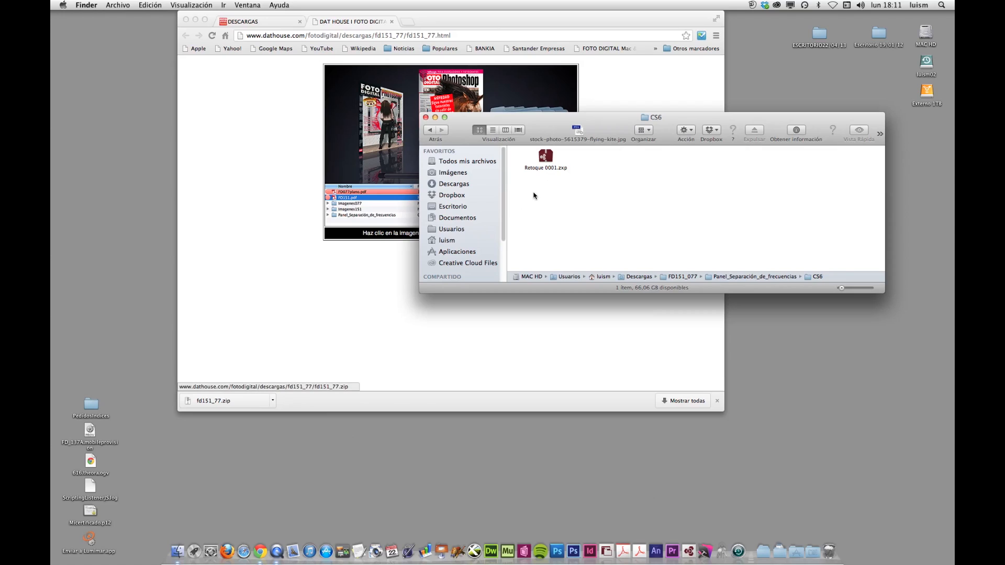
{"action": "left_click", "coordinate": [547, 155]}
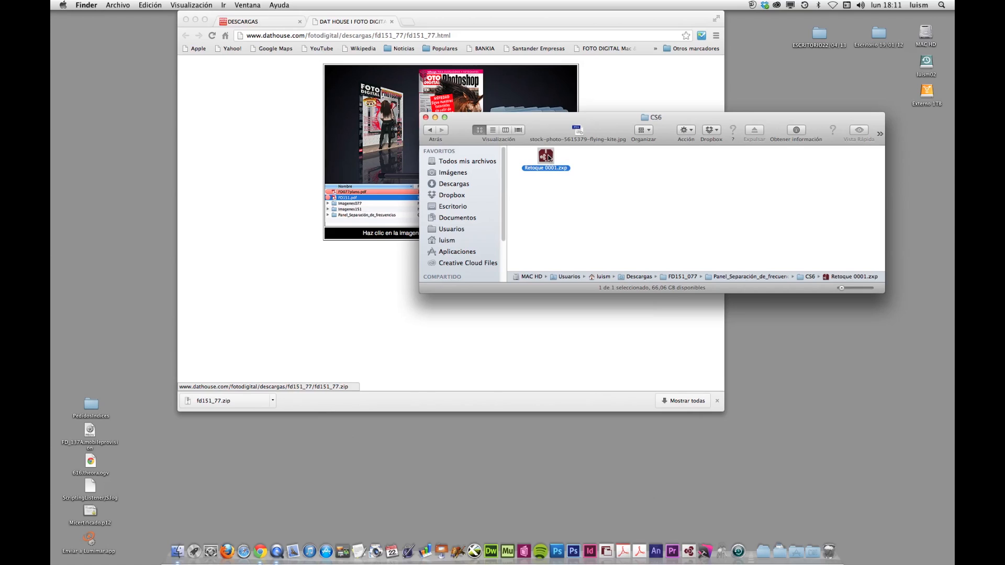
{"action": "double_click", "coordinate": [547, 157]}
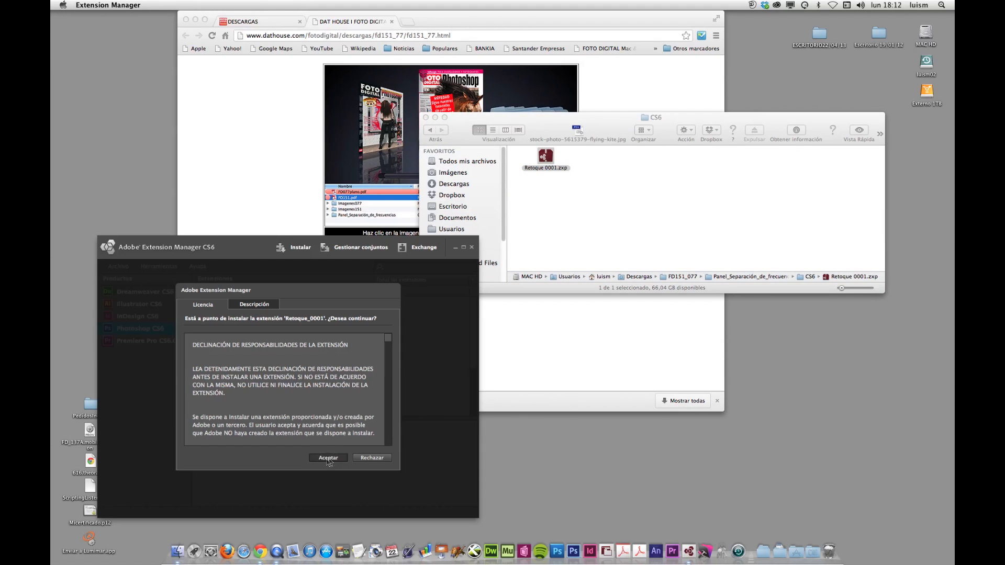
Step: Accept the disclaimer and warnings to install Retoque_0001 for Photoshop CS6, then quit Extension Manager
{"action": "left_click", "coordinate": [328, 458]}
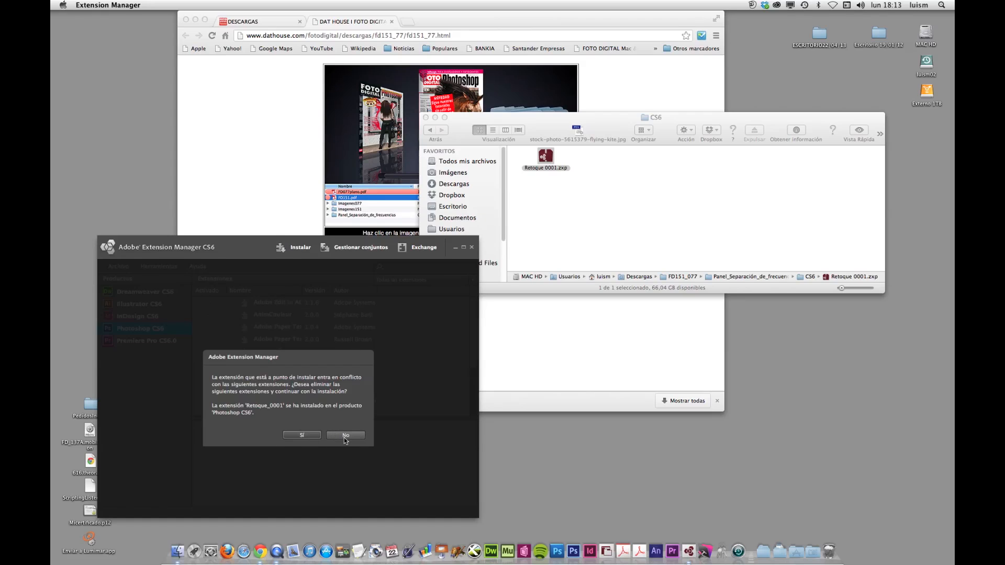
{"action": "left_click", "coordinate": [303, 436]}
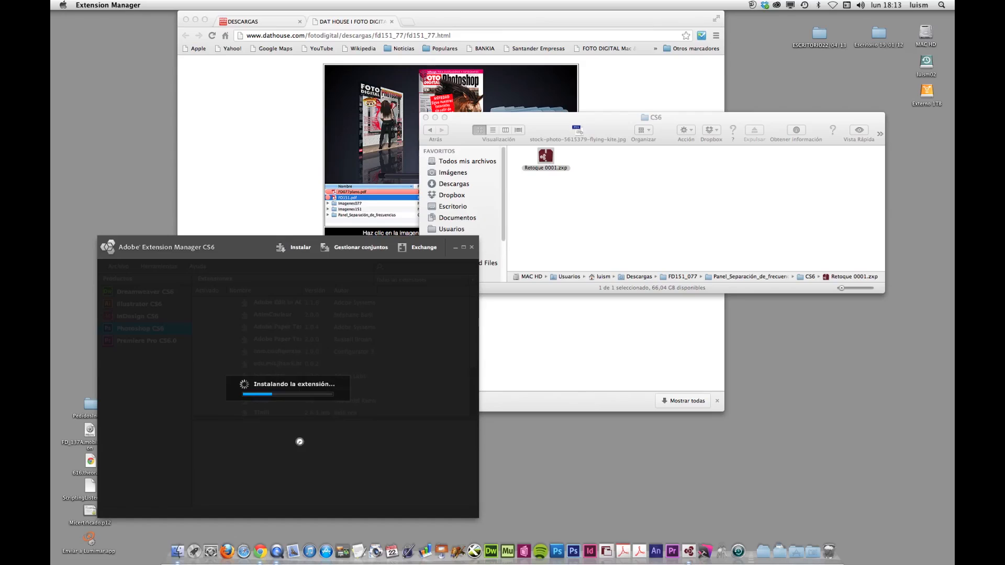
{"action": "left_click", "coordinate": [329, 425]}
{"action": "left_click_drag", "start_coordinate": [247, 236], "coordinate": [320, 10]}
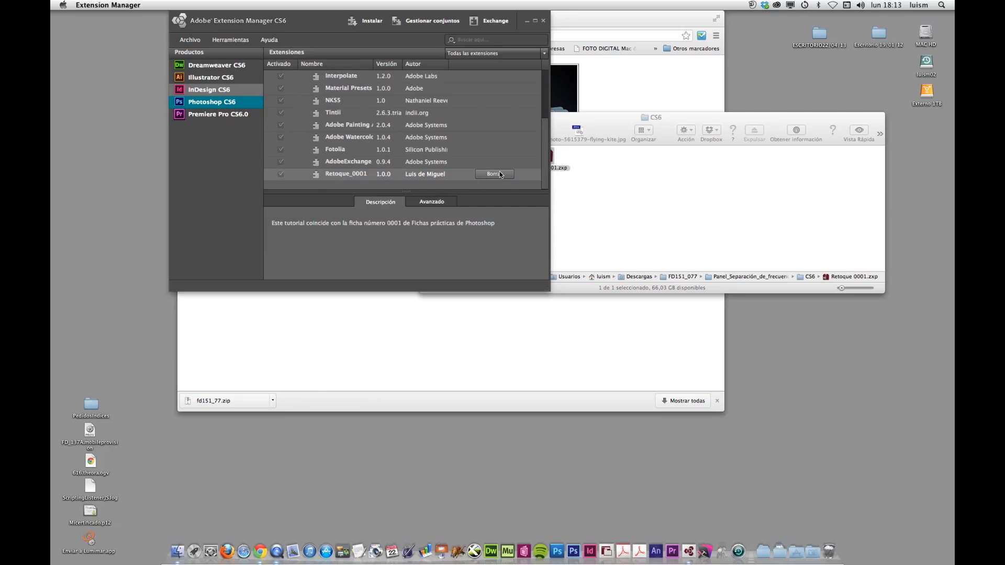
{"action": "left_click", "coordinate": [497, 176]}
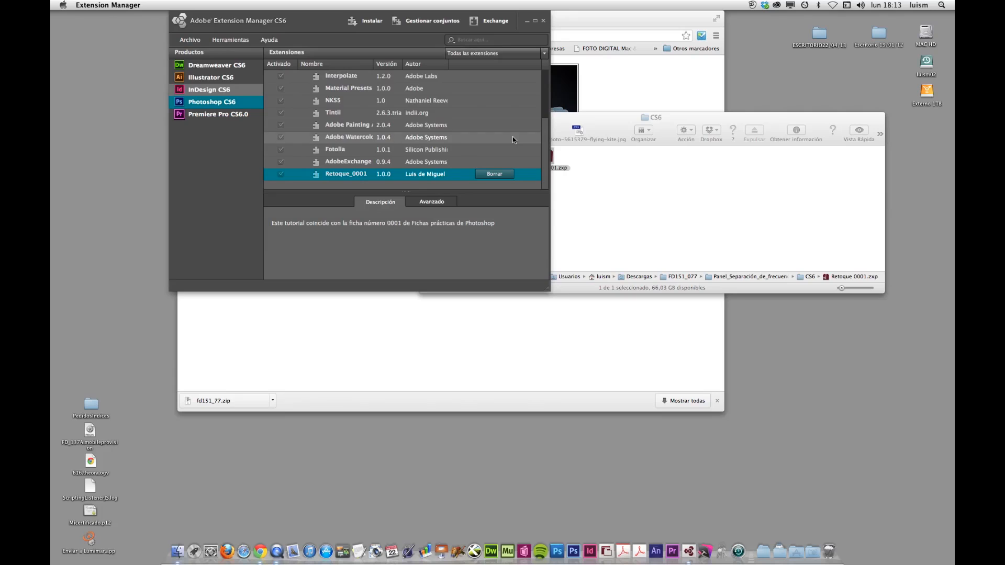
{"action": "left_click", "coordinate": [116, 4]}
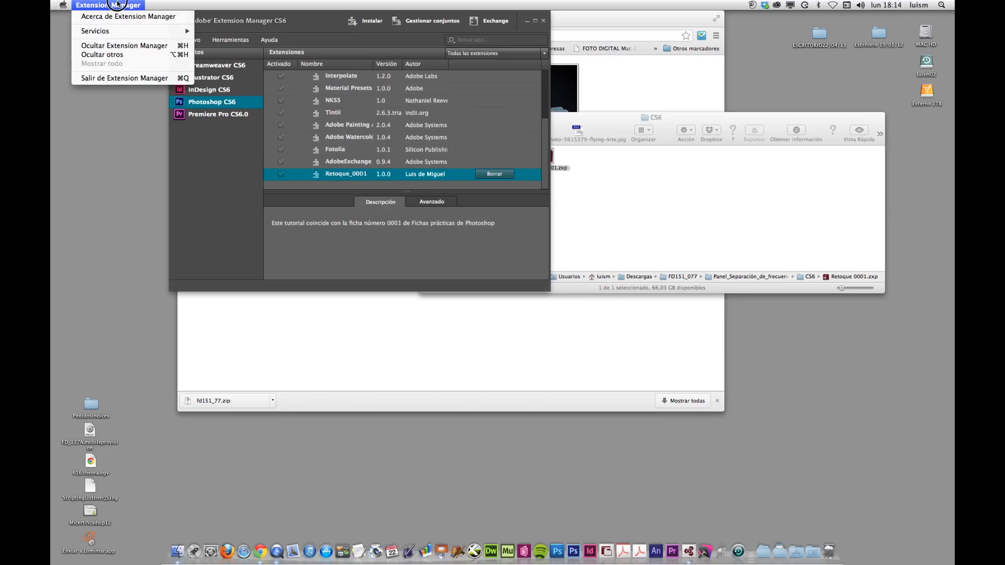
{"action": "left_click", "coordinate": [115, 78]}
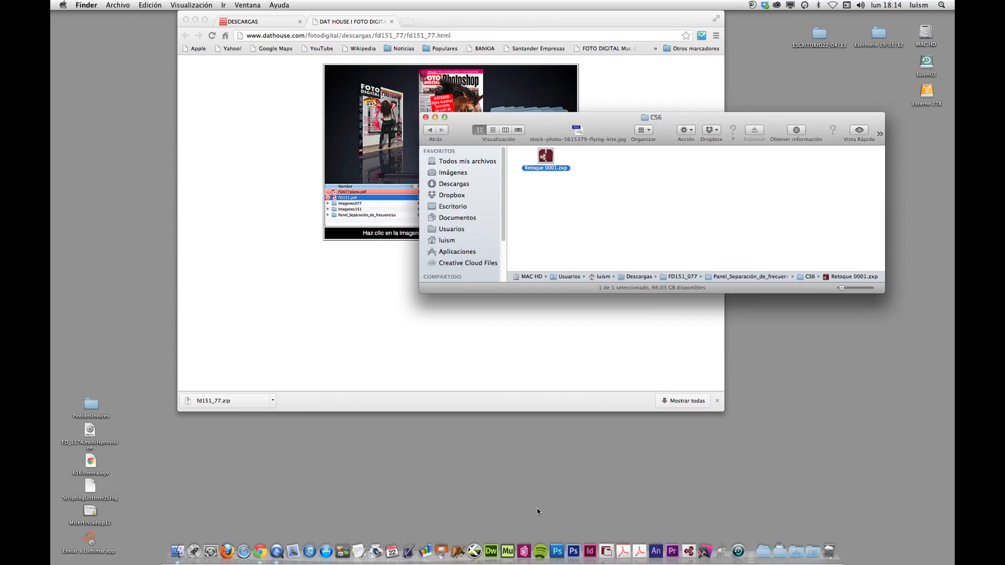
Step: Launch Photoshop CS6 from the Dock
{"action": "left_click", "coordinate": [573, 552]}
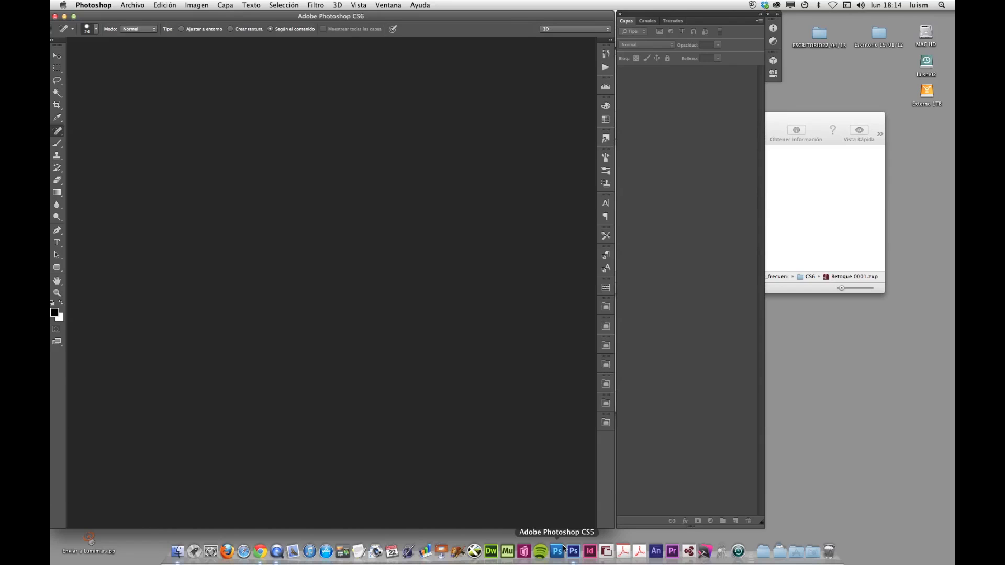
Step: Open Ventana > Extensiones > Retoque 0001 and position the panel in the workspace
{"action": "left_click", "coordinate": [389, 7]}
{"action": "left_click", "coordinate": [388, 6]}
{"action": "left_click", "coordinate": [388, 6]}
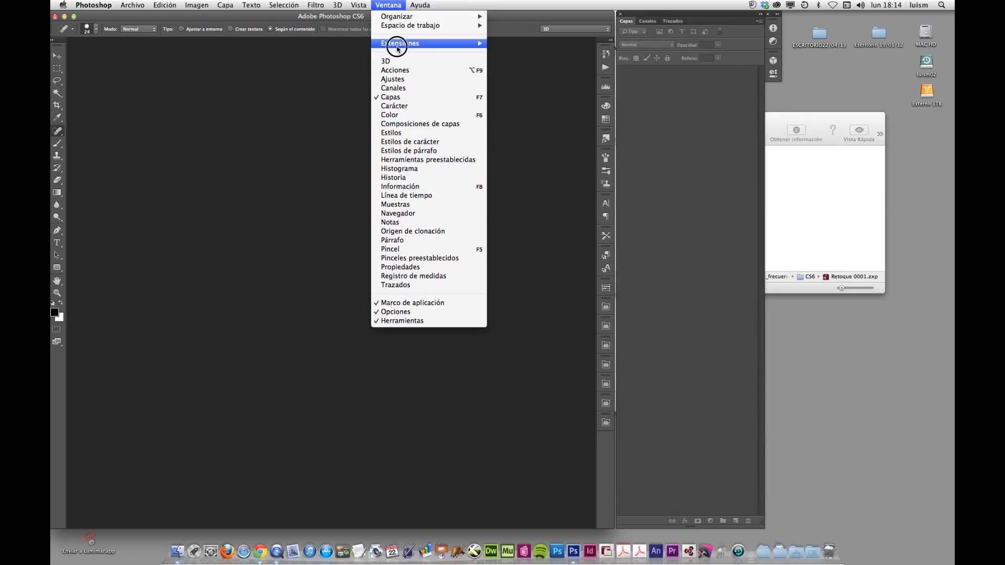
{"action": "mouse_move", "coordinate": [398, 48]}
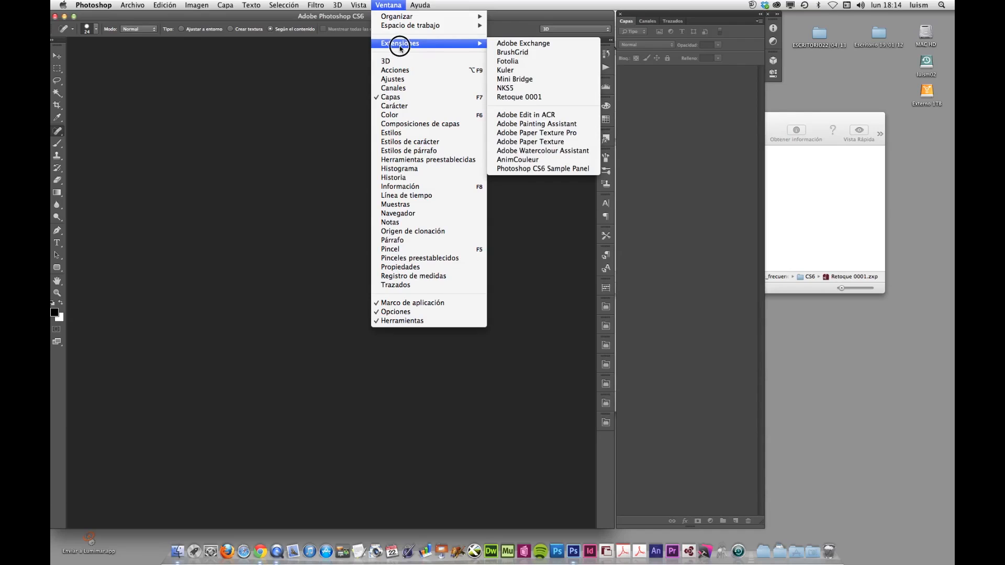
{"action": "left_click", "coordinate": [519, 98]}
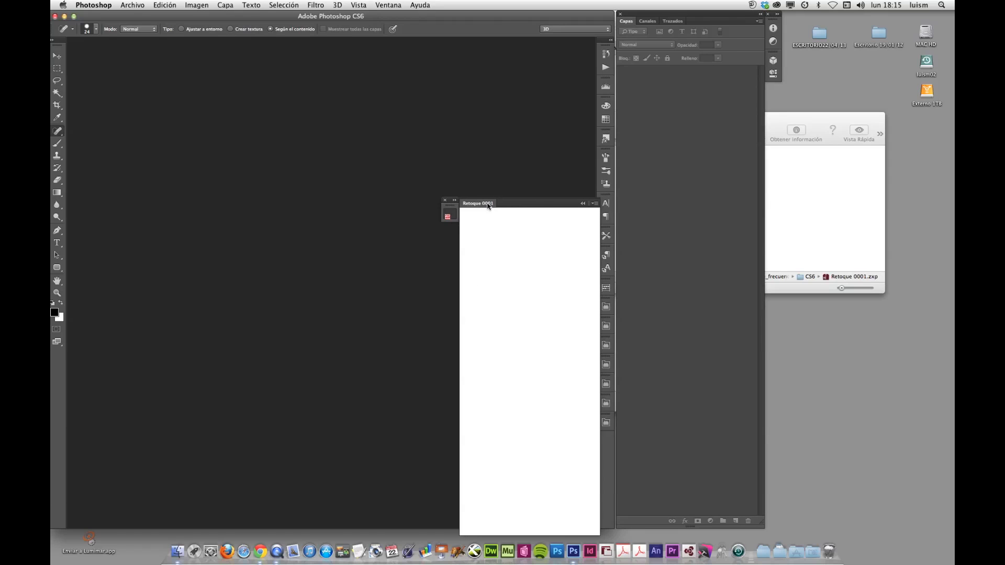
{"action": "left_click_drag", "start_coordinate": [533, 205], "coordinate": [718, 87]}
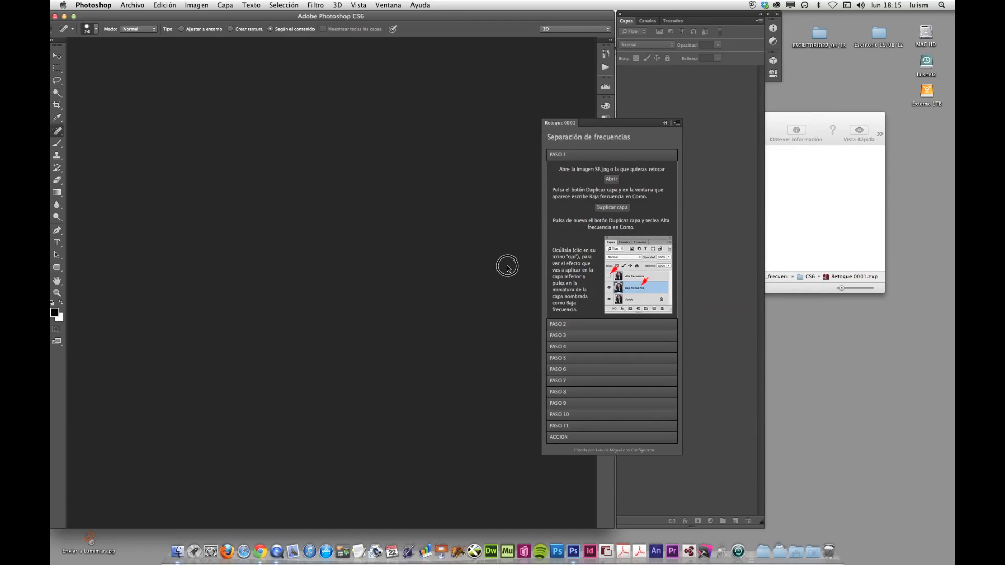
{"action": "left_click_drag", "start_coordinate": [454, 320], "coordinate": [527, 196]}
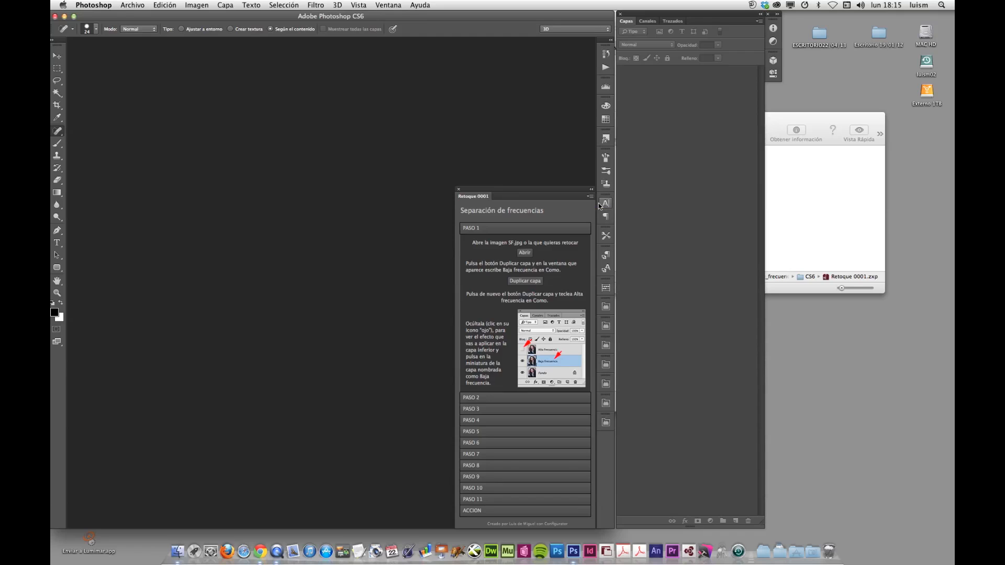
{"action": "left_click", "coordinate": [524, 255]}
{"action": "left_click", "coordinate": [133, 5]}
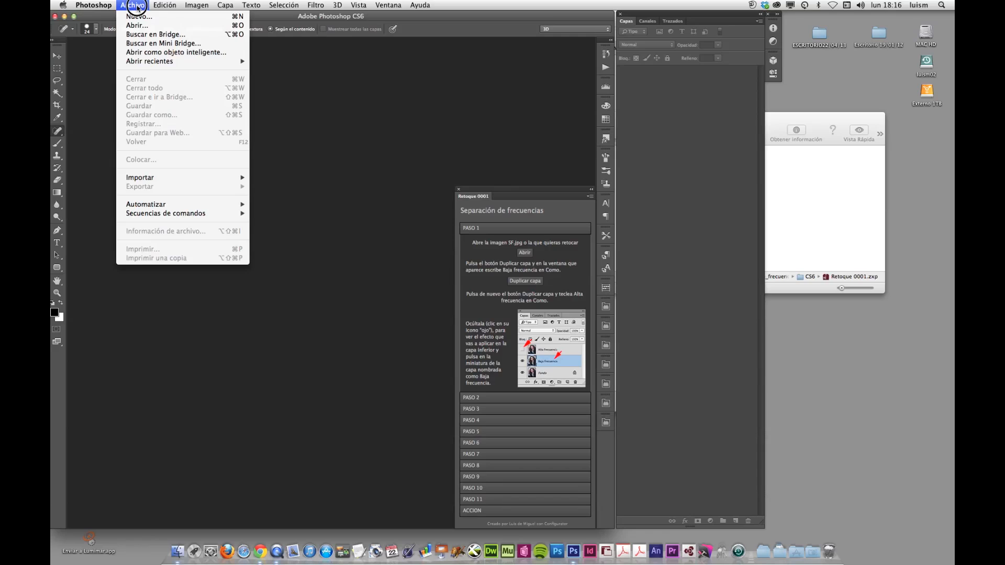
Step: Open SF.jpg from Descargas > FD151_077 > Imagenes151
{"action": "left_click", "coordinate": [140, 26]}
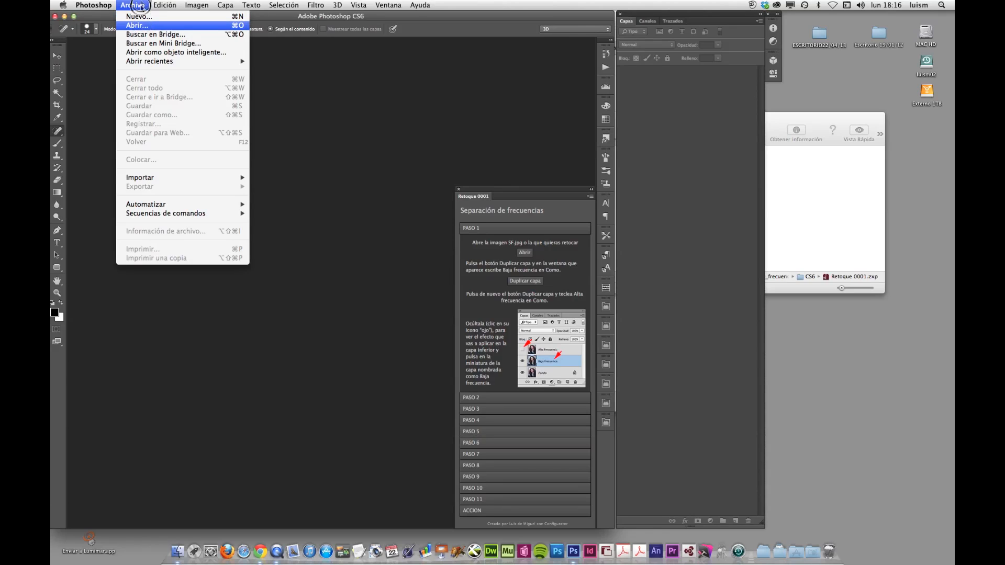
{"action": "left_click", "coordinate": [521, 255]}
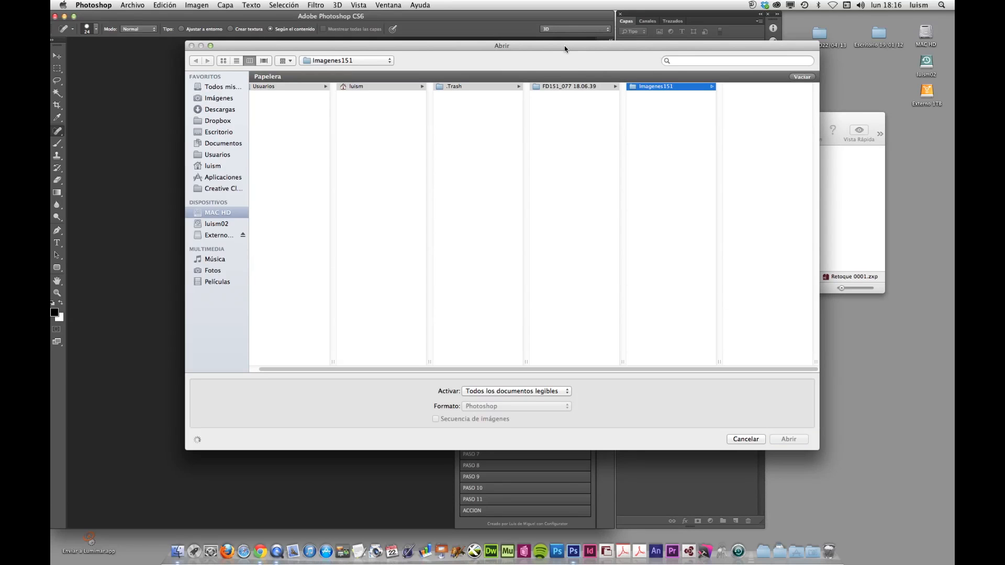
{"action": "left_click_drag", "start_coordinate": [563, 46], "coordinate": [510, 59]}
{"action": "left_click", "coordinate": [162, 145]}
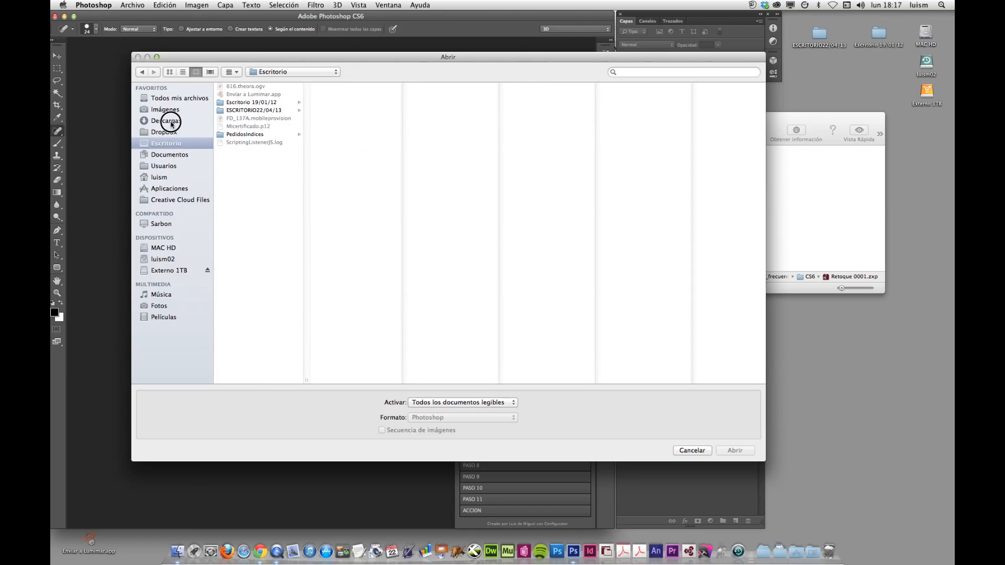
{"action": "left_click", "coordinate": [170, 124]}
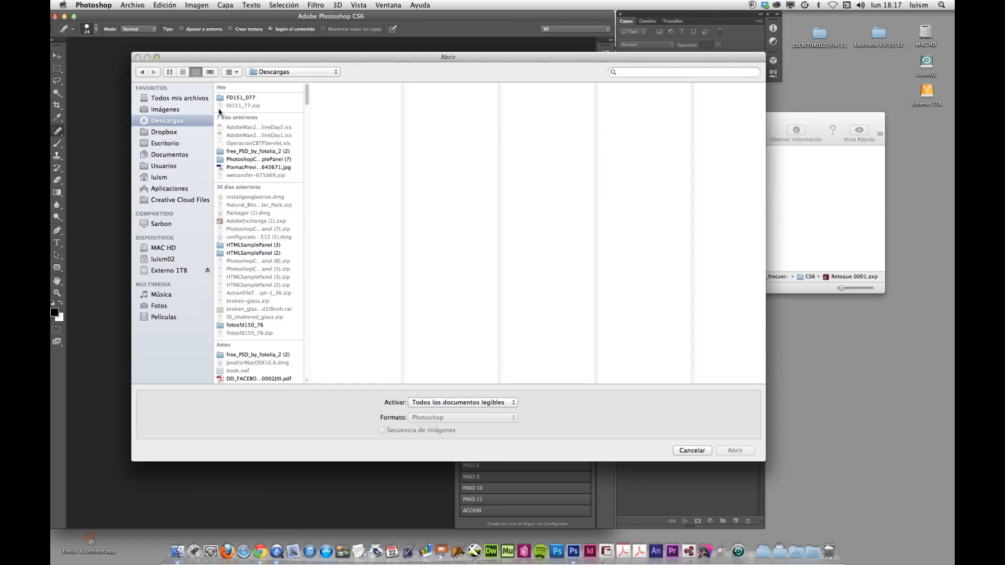
{"action": "left_click", "coordinate": [237, 102]}
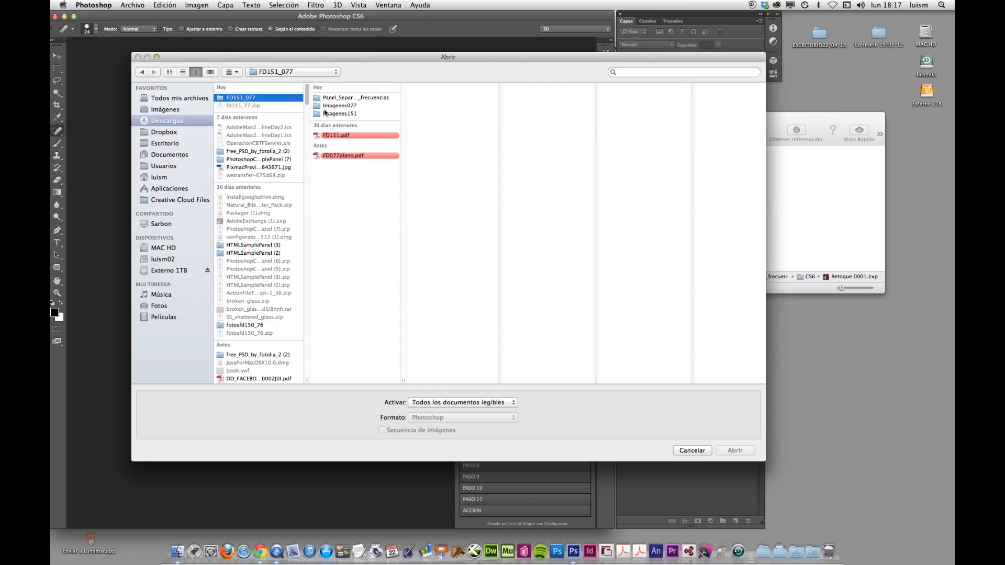
{"action": "left_click", "coordinate": [316, 116]}
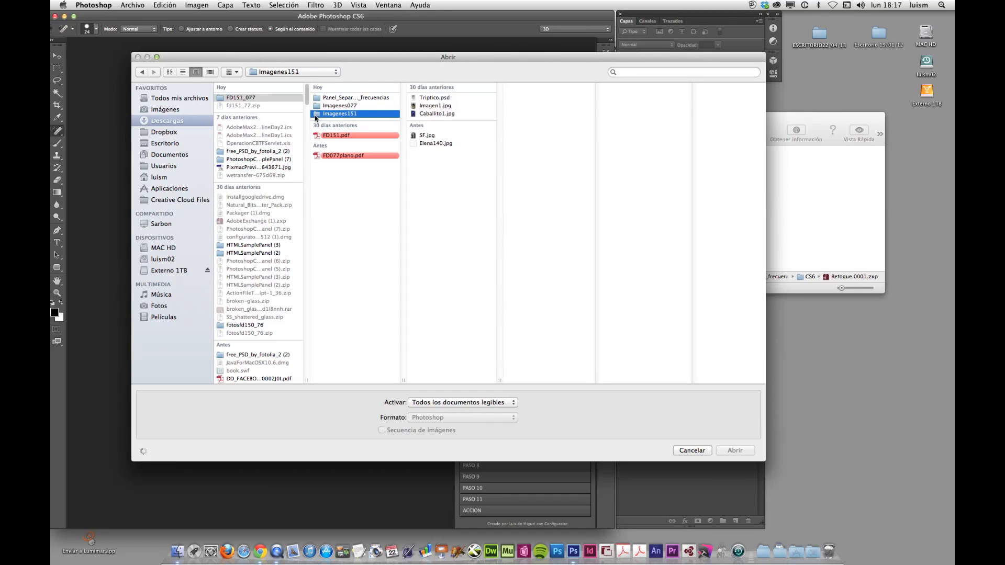
{"action": "left_click", "coordinate": [424, 136]}
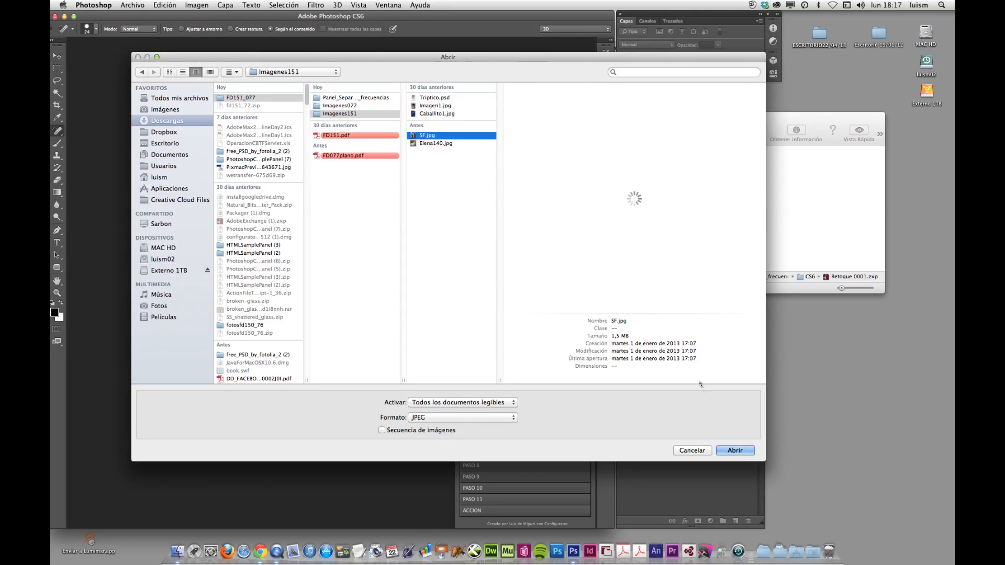
{"action": "left_click", "coordinate": [736, 453]}
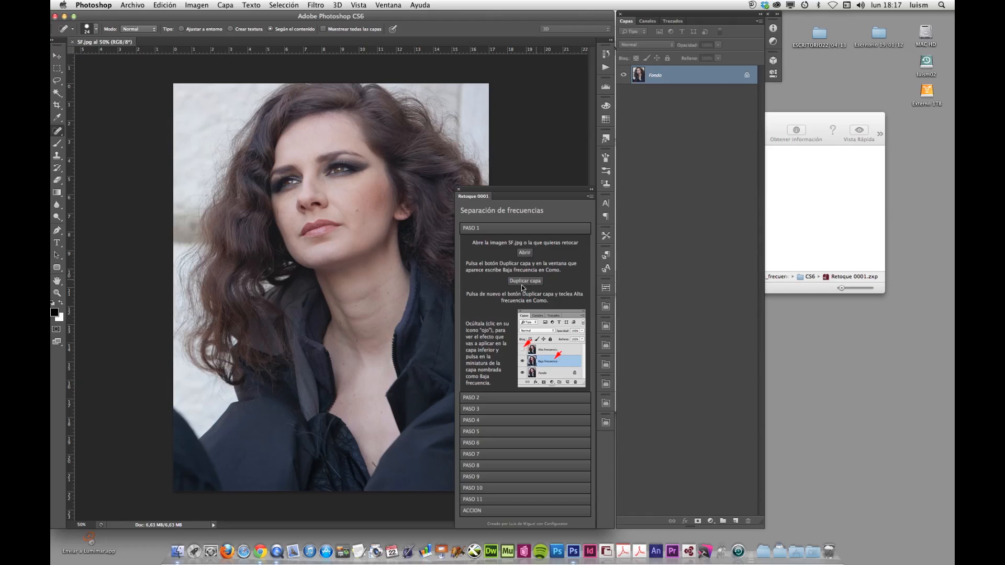
Step: Duplicate the Fondo layer as a new layer named 'Baja frecuencia'
{"action": "left_click", "coordinate": [516, 284]}
{"action": "left_click", "coordinate": [521, 288]}
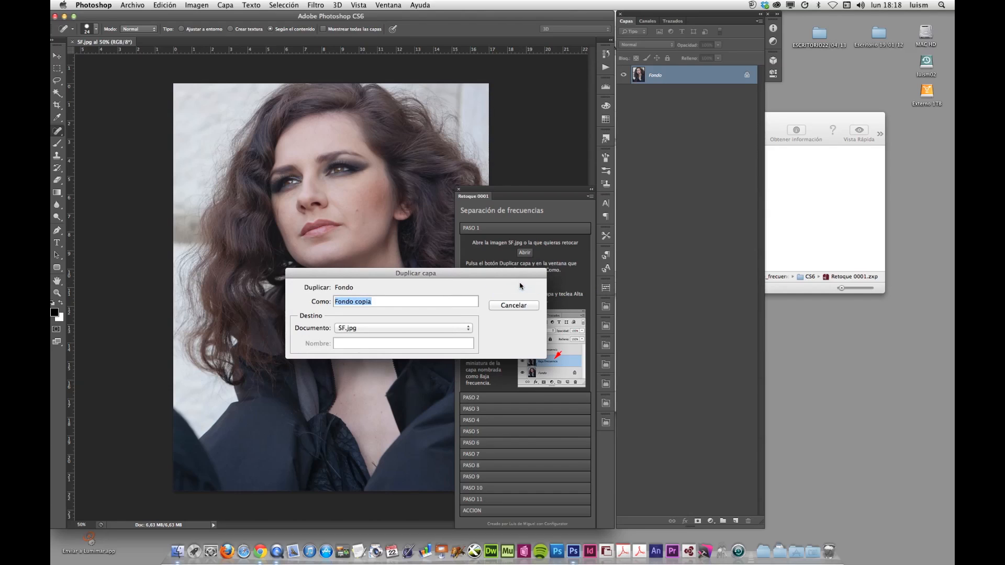
{"action": "left_click", "coordinate": [382, 302]}
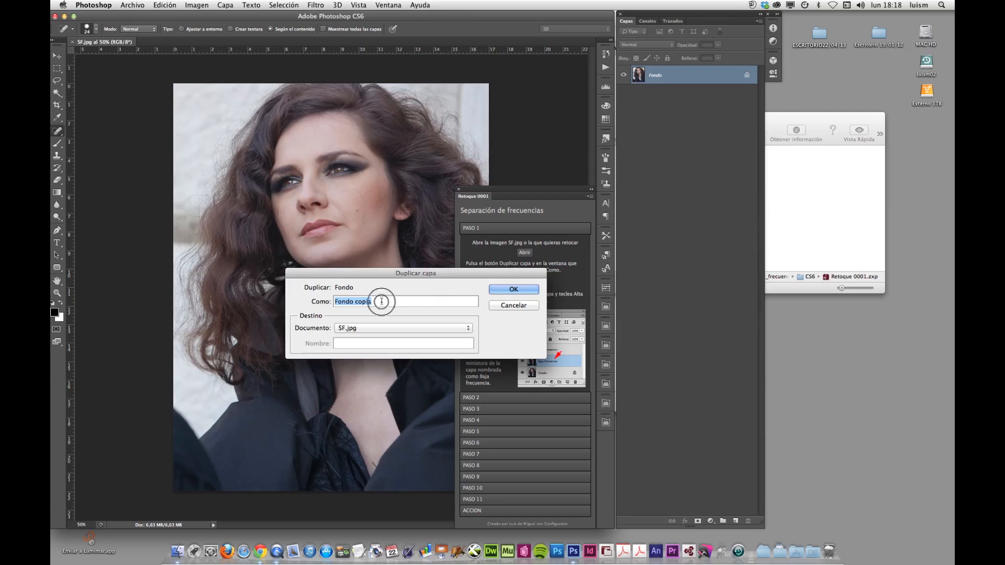
{"action": "left_click_drag", "start_coordinate": [376, 303], "coordinate": [299, 313]}
{"action": "type", "text": "Bajafre"}
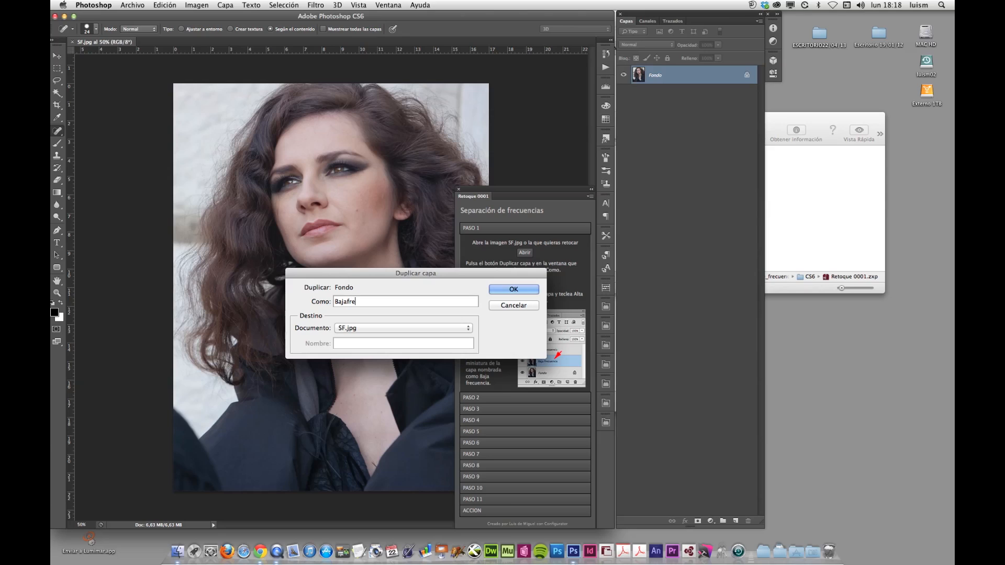
{"action": "type", "text": "cuencia"}
{"action": "left_click", "coordinate": [345, 302]}
{"action": "key", "text": "BackSpace"}
{"action": "type", "text": "a"}
{"action": "left_click", "coordinate": [496, 303]}
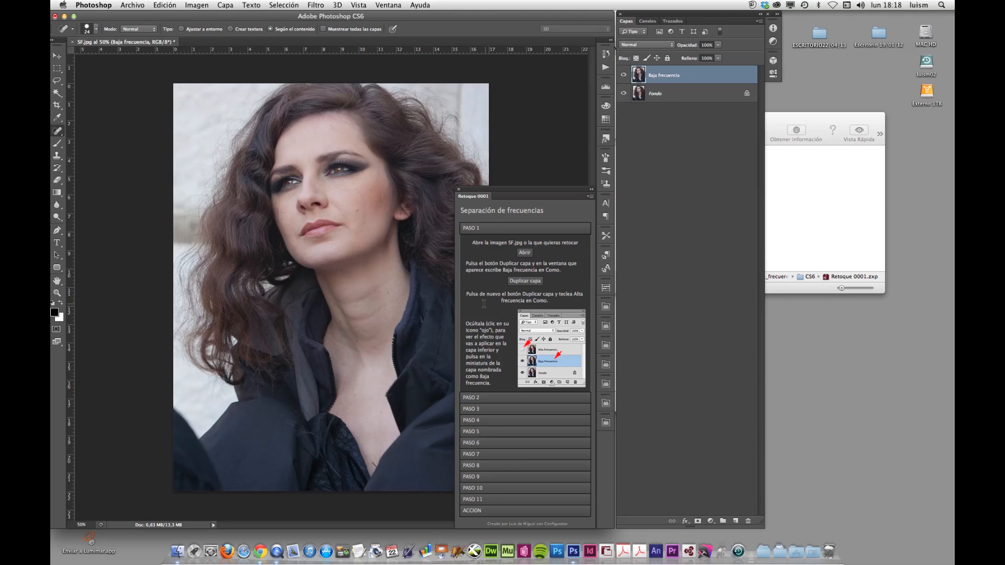
Step: Duplicate again as 'Alta frecuencia' and hide that layer
{"action": "left_click", "coordinate": [525, 286]}
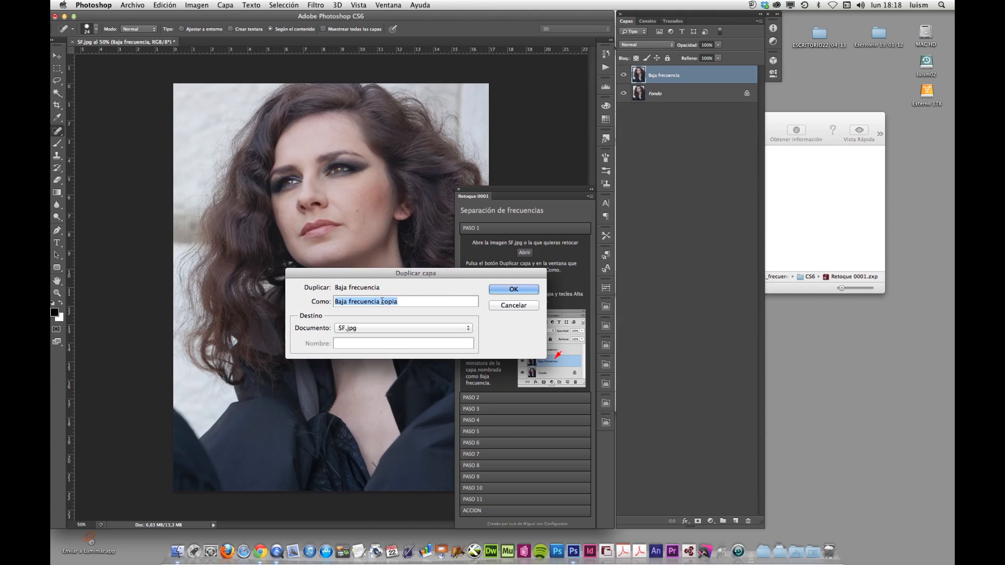
{"action": "type", "text": "Alt"}
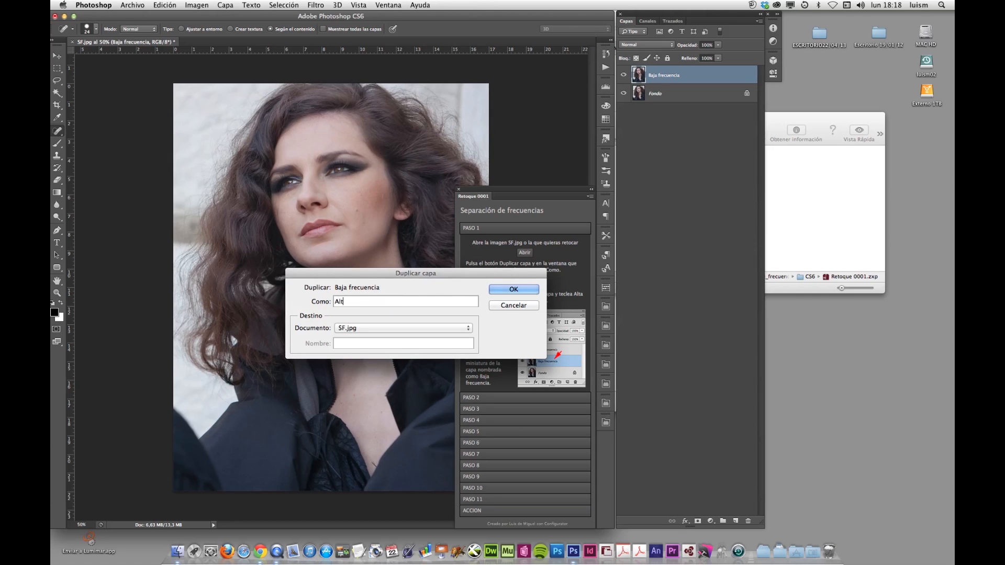
{"action": "type", "text": "a frecuencia"}
{"action": "left_click", "coordinate": [512, 290]}
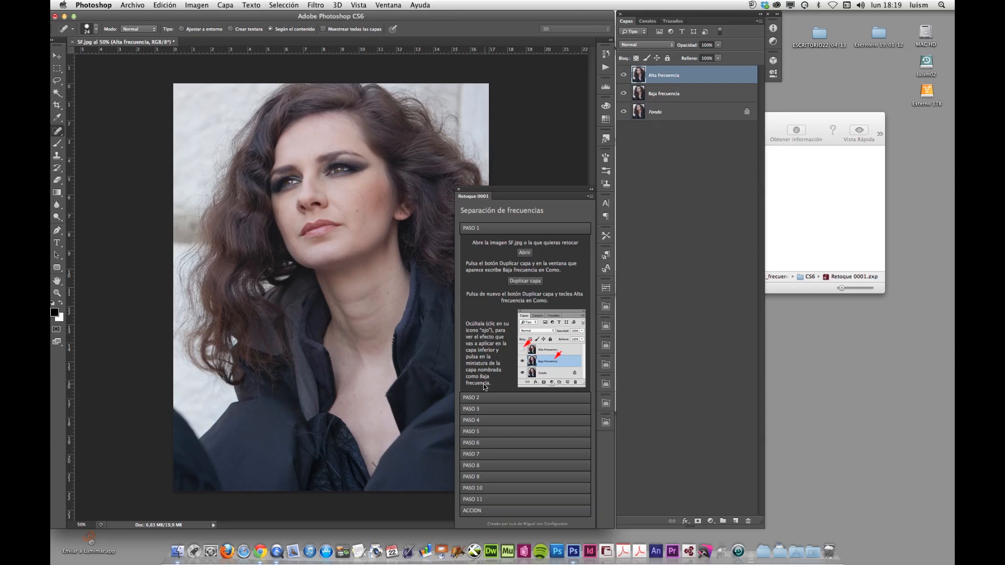
{"action": "left_click", "coordinate": [623, 77]}
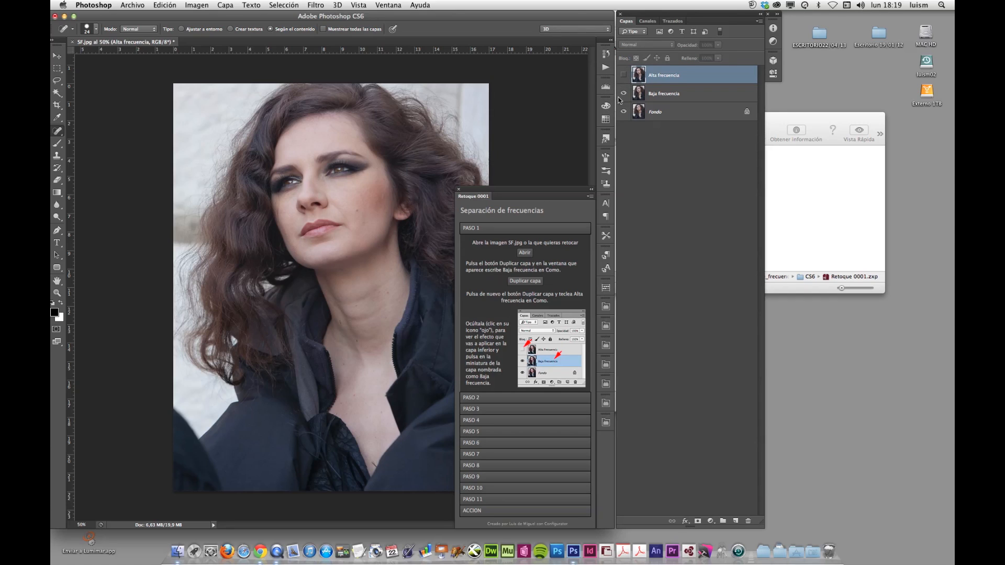
Step: Blur the Baja frecuencia layer with a 2.0-pixel Gaussian blur, then advance the guide to PASO 3
{"action": "left_click", "coordinate": [664, 100]}
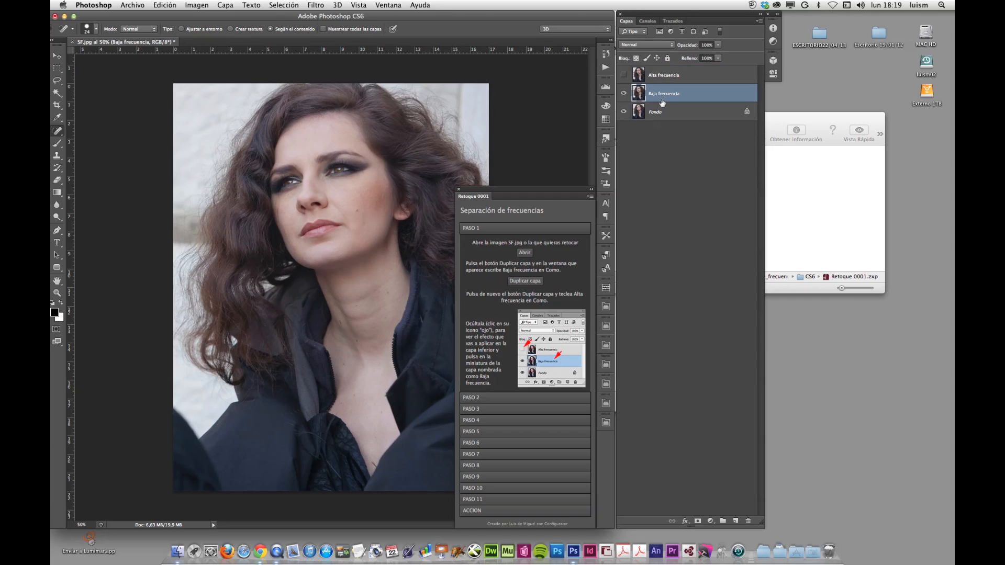
{"action": "left_click", "coordinate": [504, 398]}
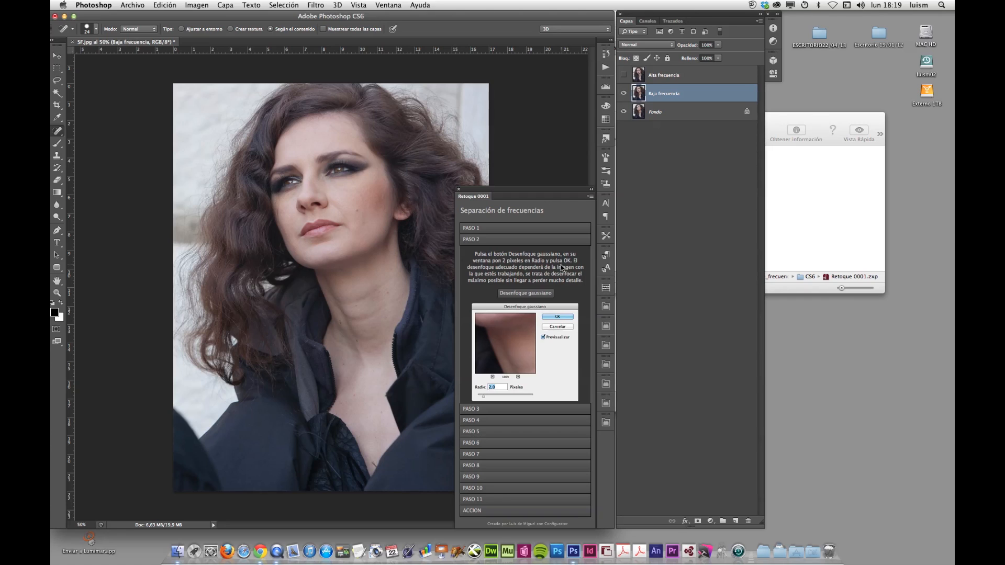
{"action": "left_click", "coordinate": [525, 294]}
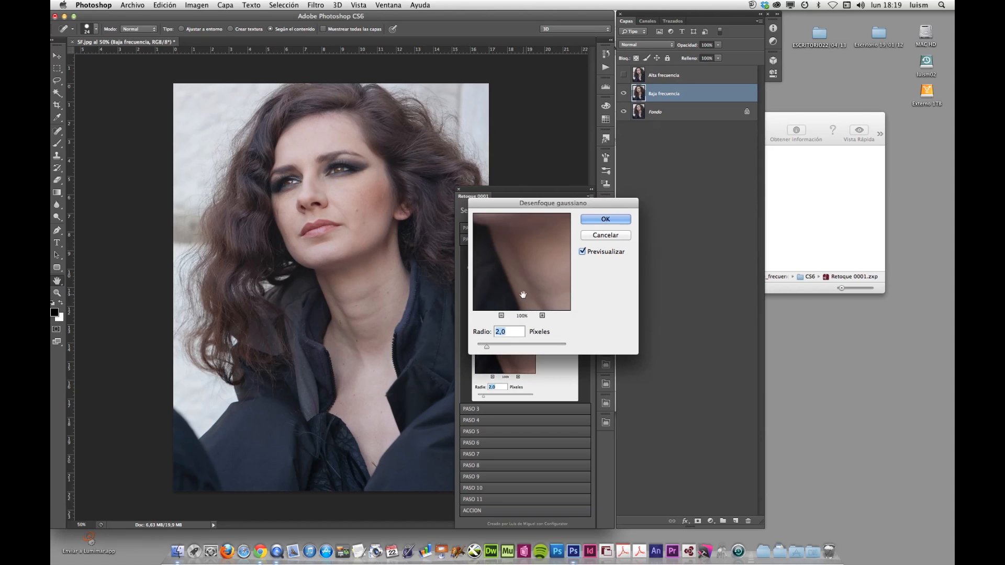
{"action": "left_click_drag", "start_coordinate": [559, 208], "coordinate": [361, 213]}
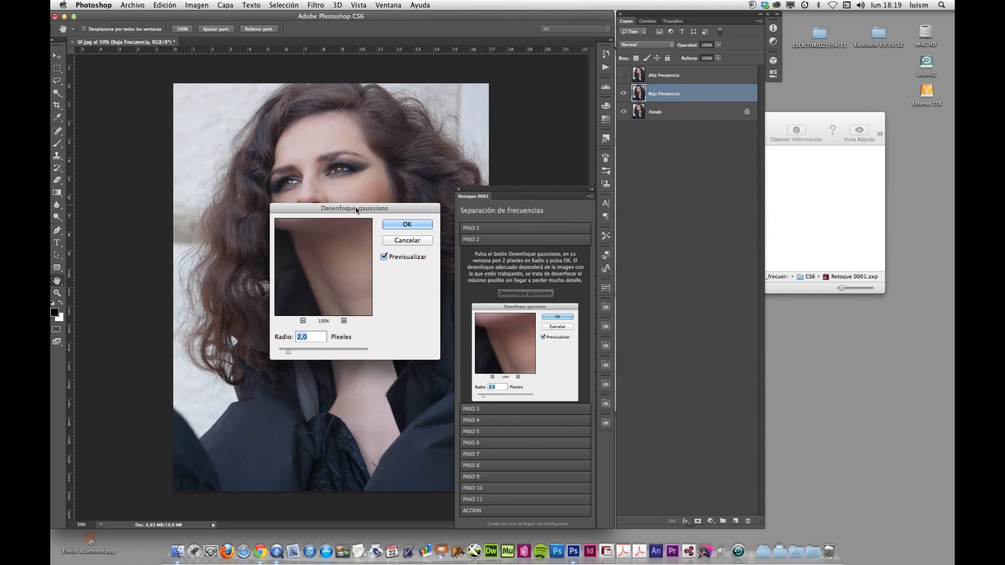
{"action": "left_click_drag", "start_coordinate": [320, 259], "coordinate": [335, 304]}
{"action": "left_click_drag", "start_coordinate": [312, 238], "coordinate": [364, 366]}
{"action": "left_click_drag", "start_coordinate": [333, 253], "coordinate": [330, 264]}
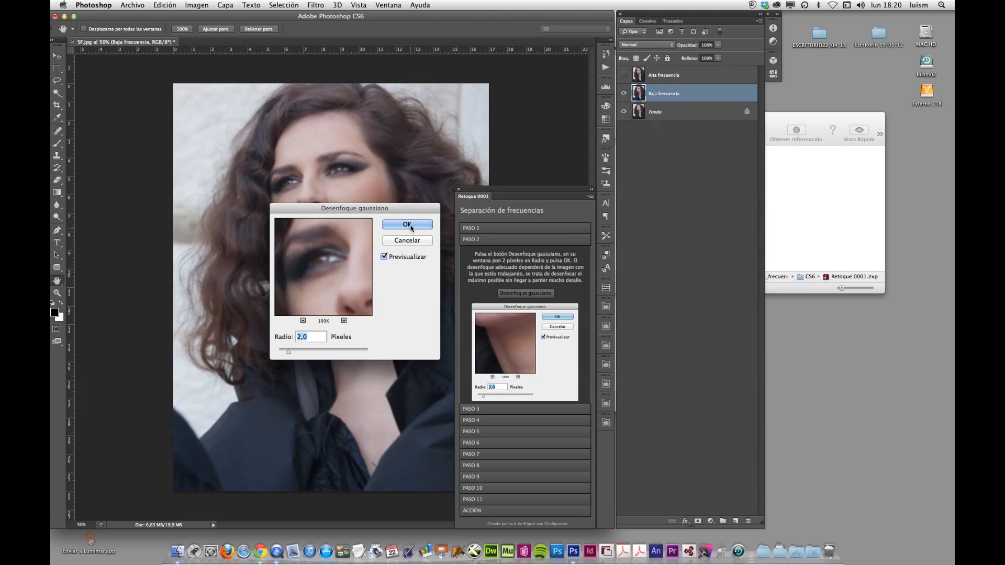
{"action": "key", "text": "Return"}
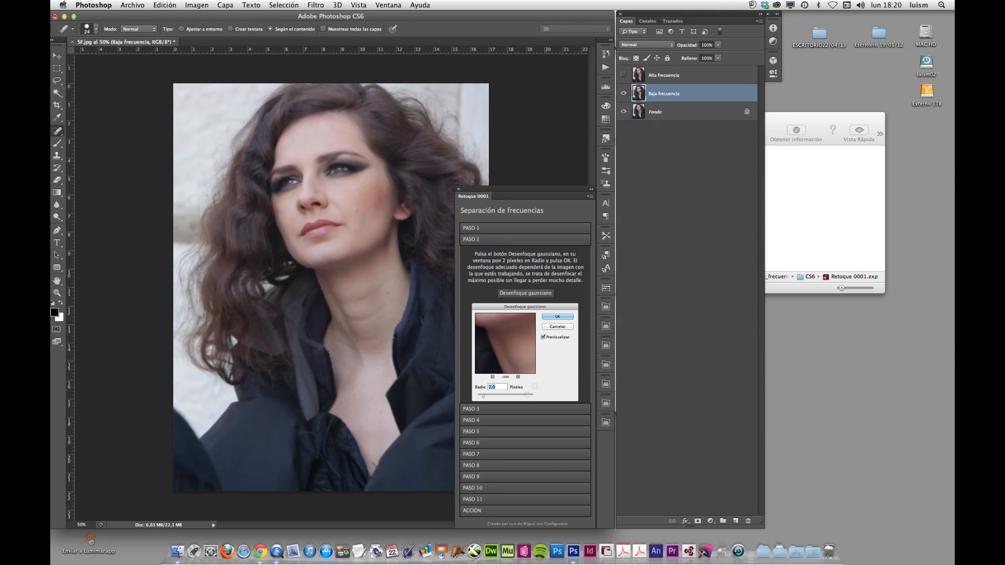
{"action": "left_click", "coordinate": [516, 409]}
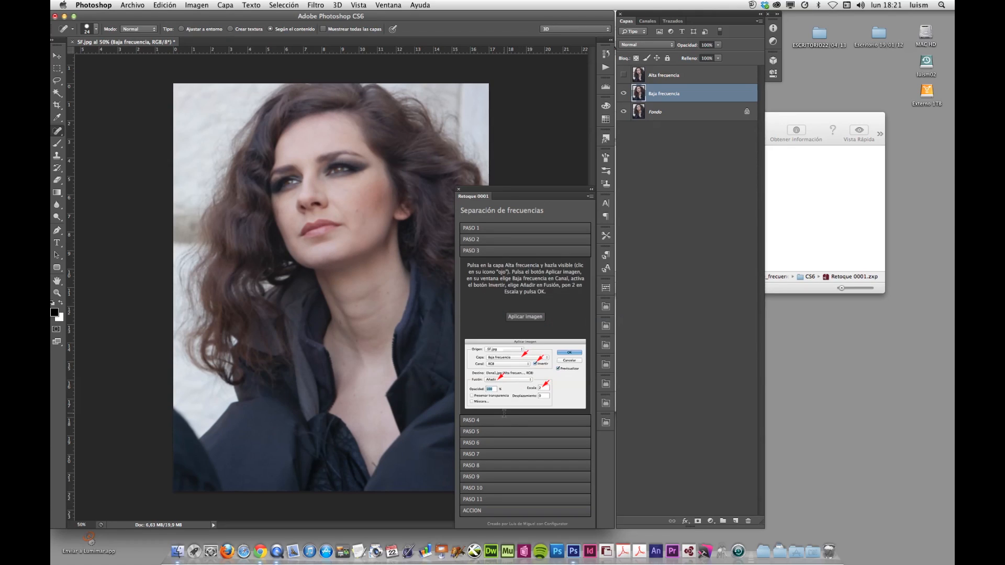
Step: Apply inverted Baja frecuencia to Alta frecuencia with Añadir blending, scale 2, then show PASO 4
{"action": "left_click", "coordinate": [659, 75]}
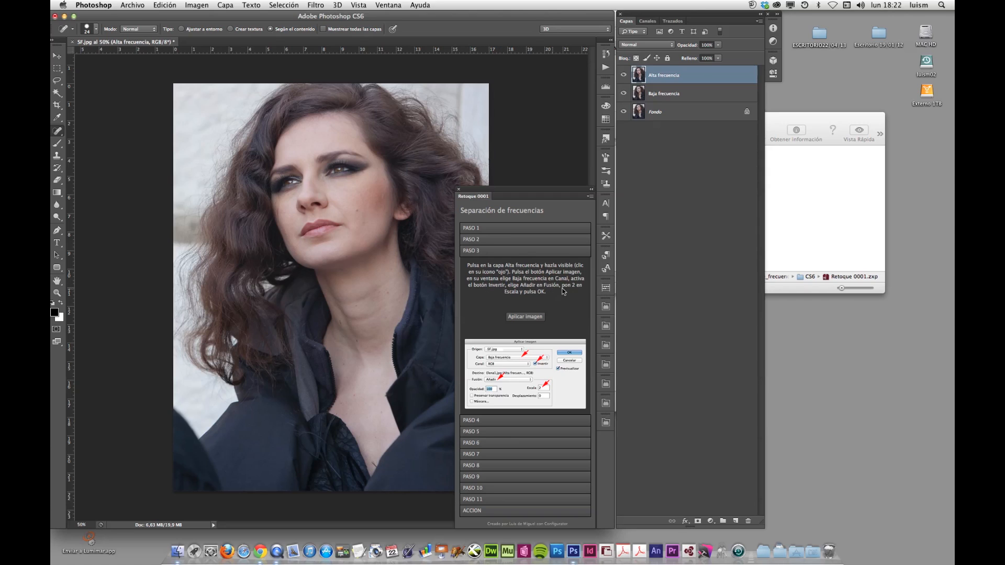
{"action": "left_click", "coordinate": [525, 317]}
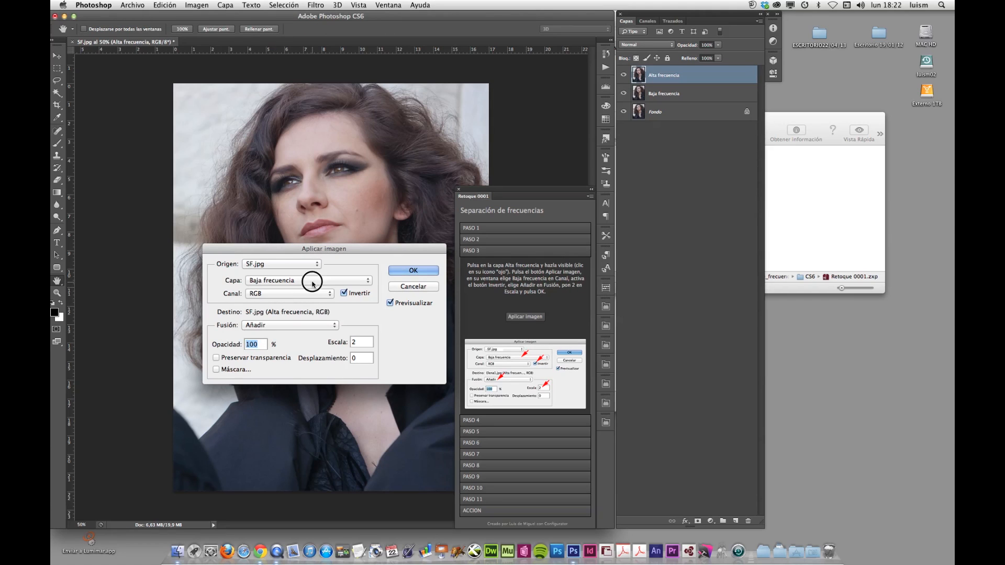
{"action": "left_click", "coordinate": [313, 282]}
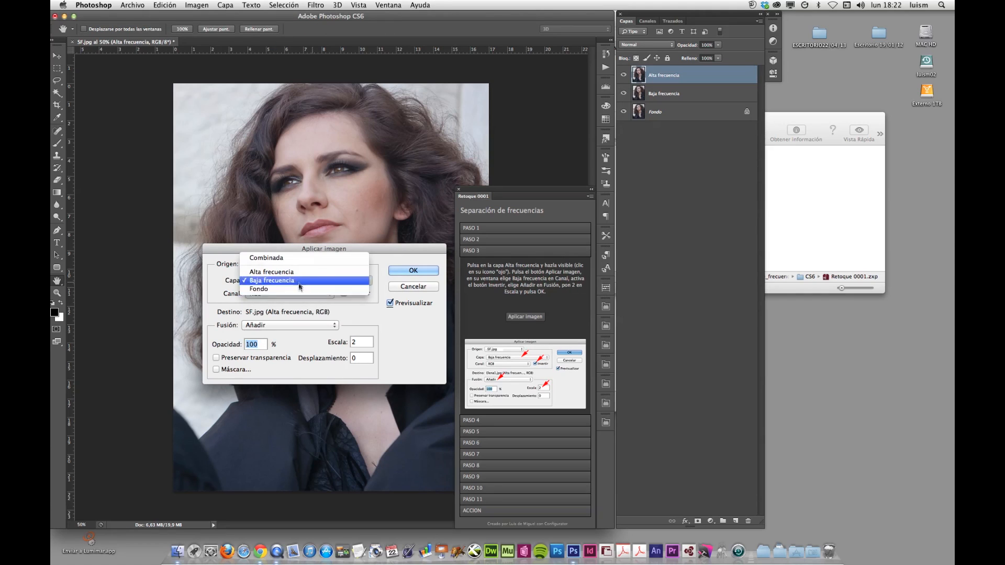
{"action": "left_click", "coordinate": [298, 282]}
{"action": "left_click", "coordinate": [344, 293]}
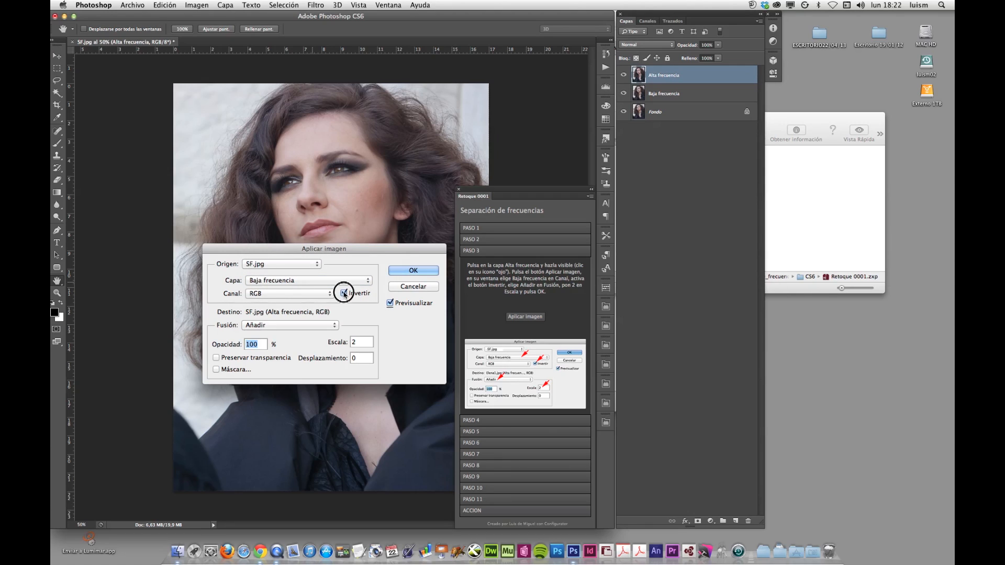
{"action": "left_click", "coordinate": [344, 294]}
{"action": "left_click", "coordinate": [344, 294]}
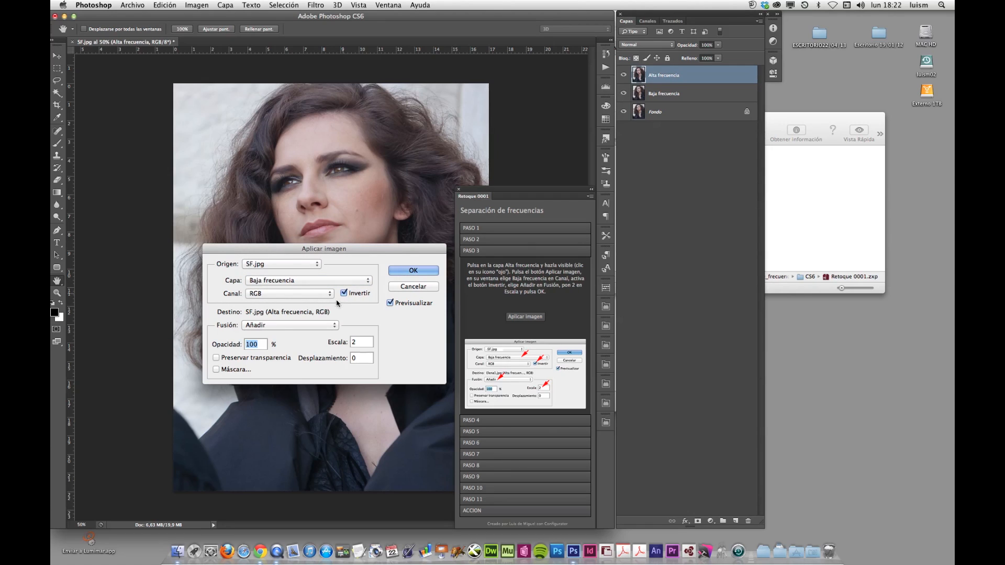
{"action": "left_click", "coordinate": [277, 326]}
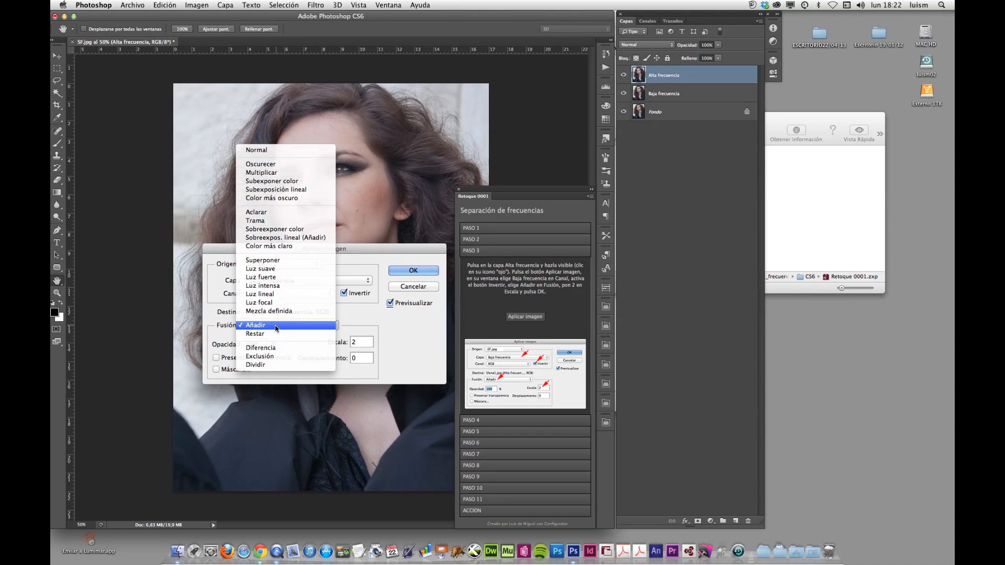
{"action": "left_click", "coordinate": [276, 325]}
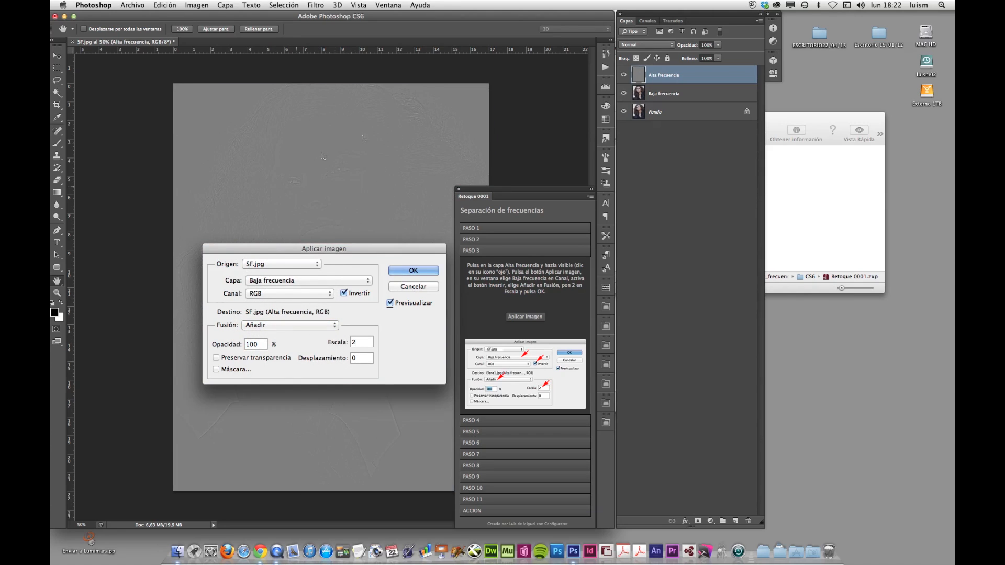
{"action": "left_click", "coordinate": [412, 271]}
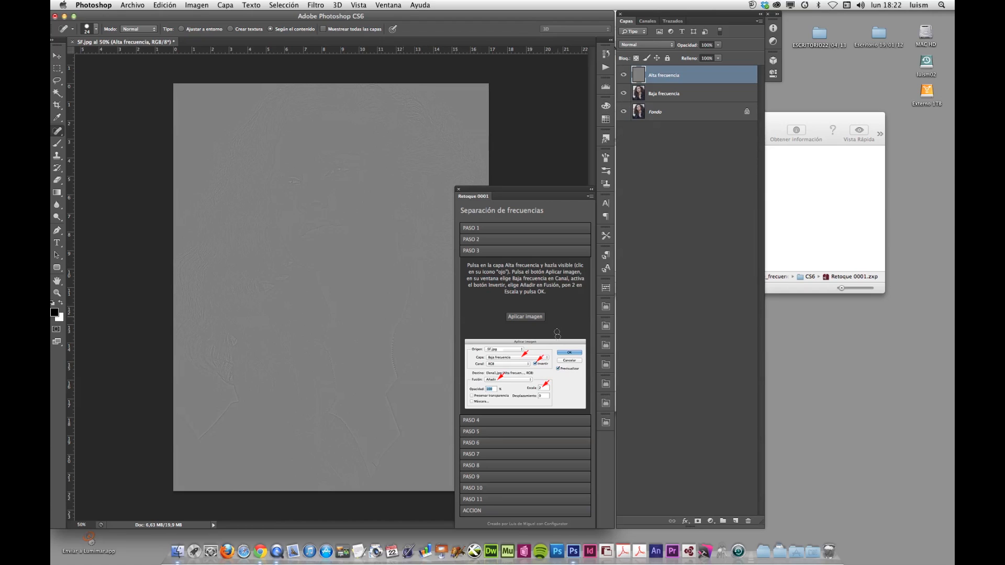
{"action": "left_click", "coordinate": [517, 421]}
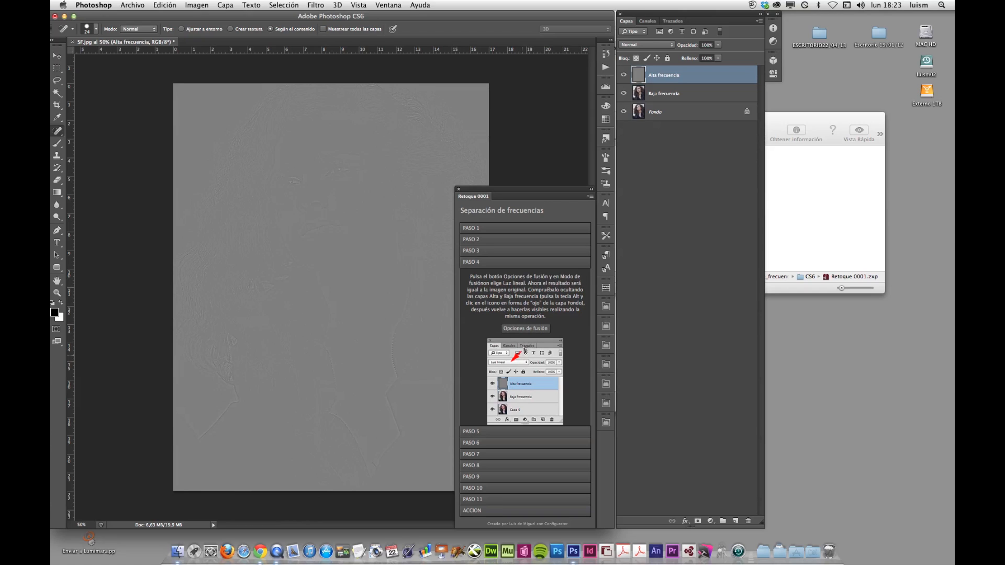
{"action": "left_click", "coordinate": [526, 328]}
Step: Set Alta frecuencia's layer style blend mode to Luz lineal and advance the guide to PASO 5
{"action": "left_click_drag", "start_coordinate": [621, 178], "coordinate": [396, 175]}
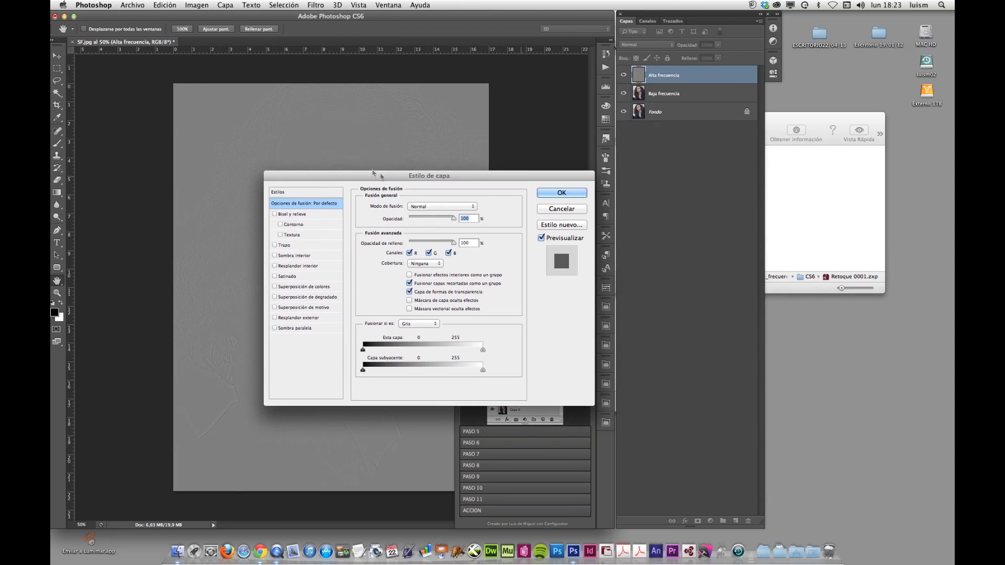
{"action": "left_click", "coordinate": [465, 208]}
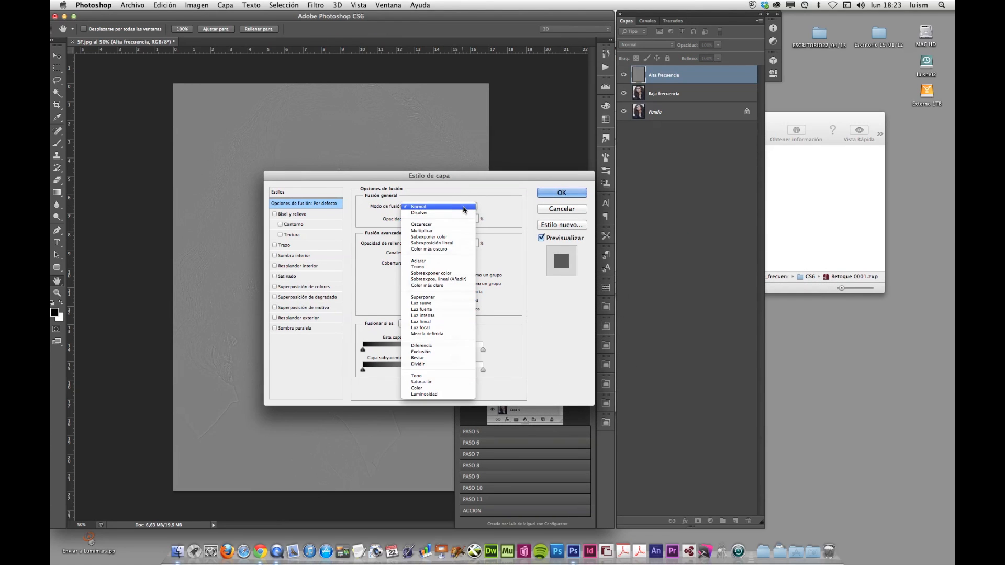
{"action": "left_click", "coordinate": [448, 324]}
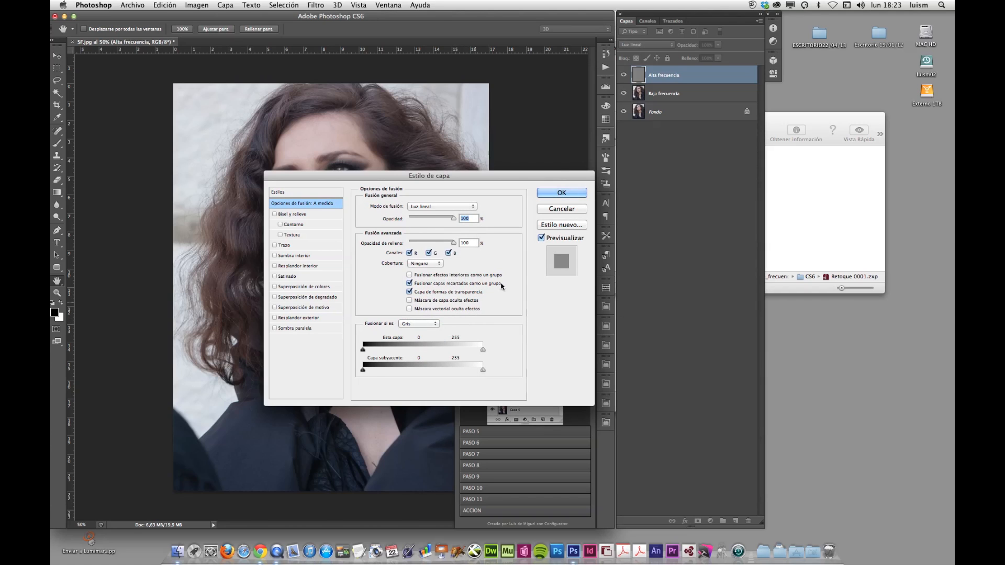
{"action": "left_click", "coordinate": [558, 197]}
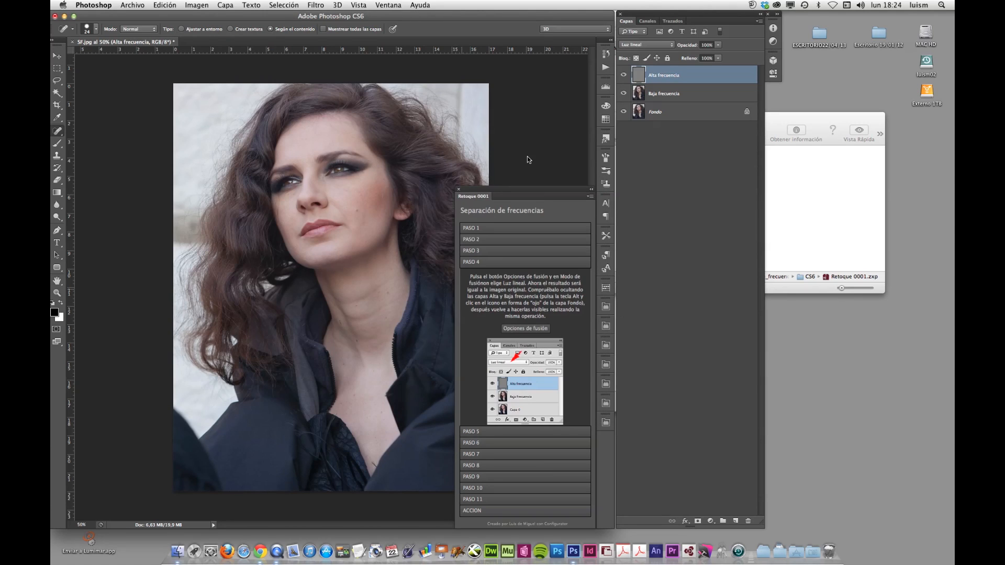
{"action": "left_click", "coordinate": [515, 433]}
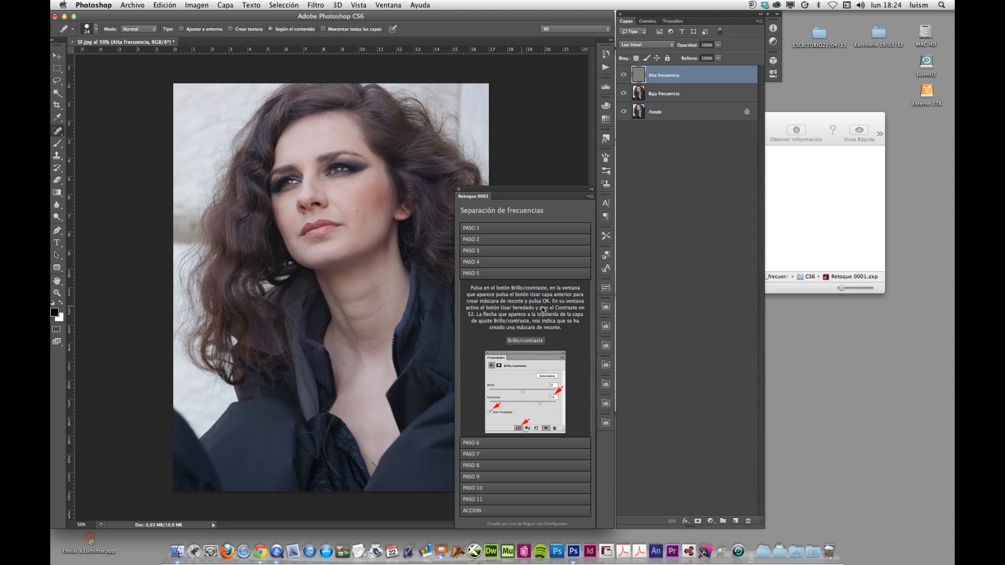
Step: Add a clipped Brillo/contraste layer with legacy mode and contrast 52, then show PASO 6
{"action": "left_click", "coordinate": [518, 342]}
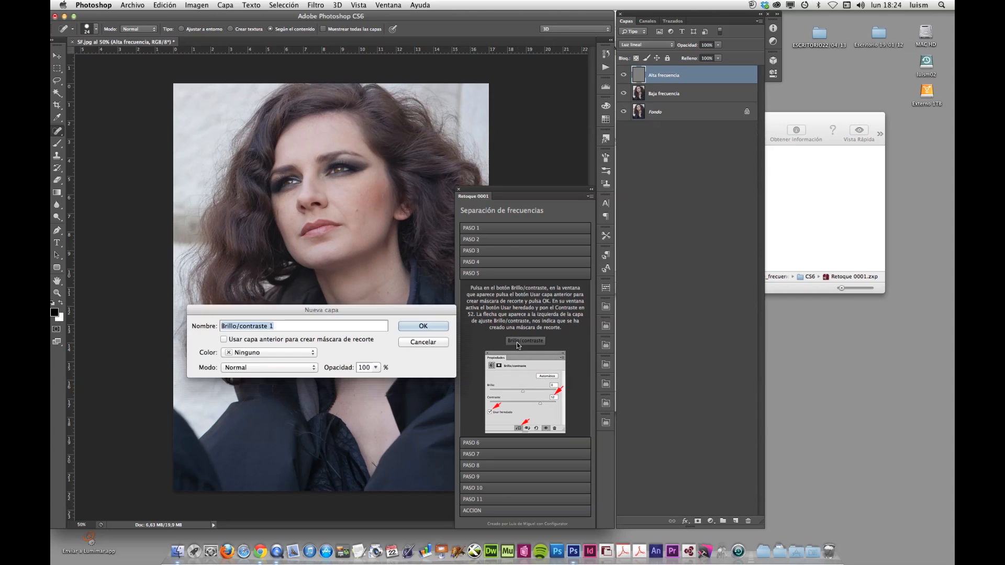
{"action": "left_click", "coordinate": [224, 340]}
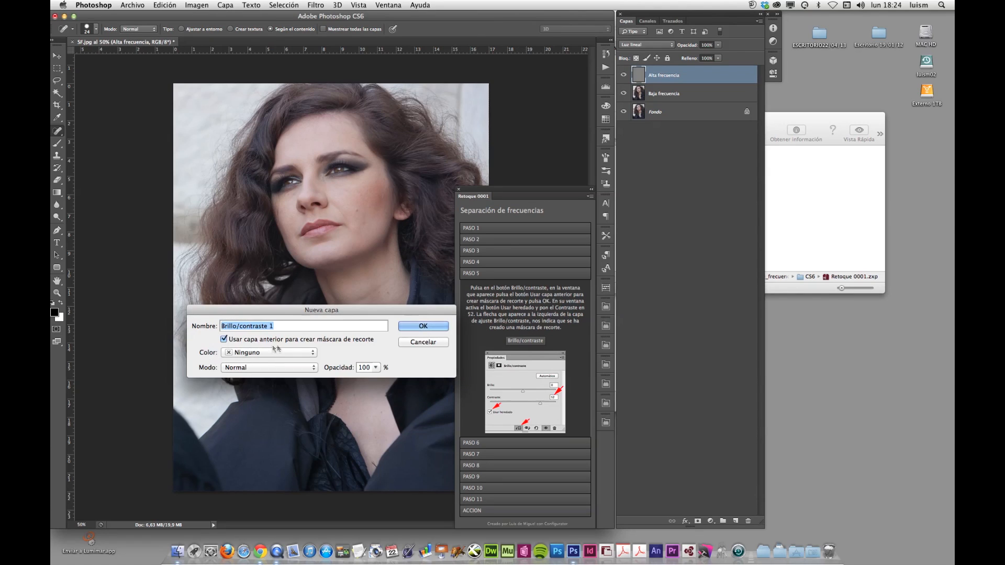
{"action": "left_click", "coordinate": [423, 327]}
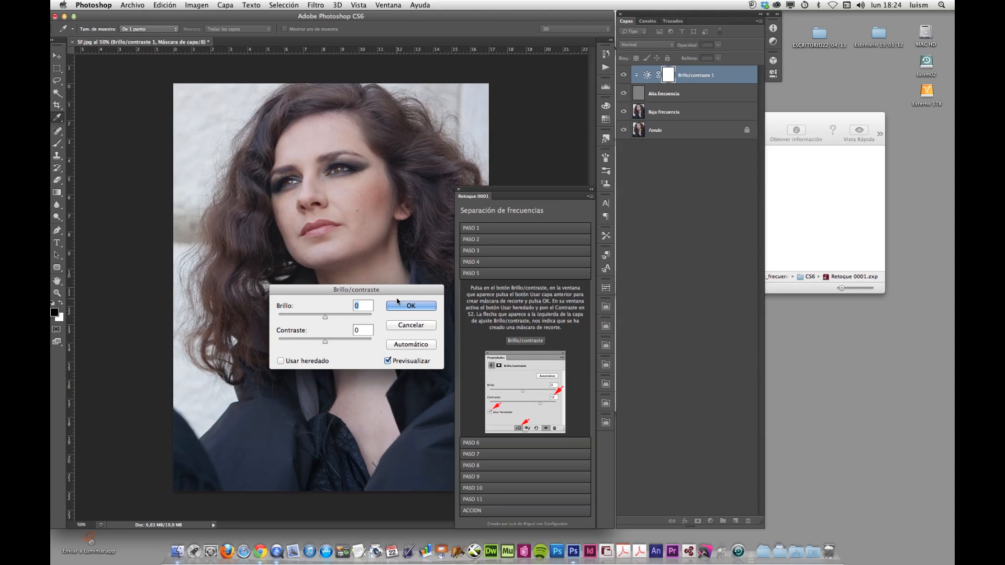
{"action": "left_click", "coordinate": [281, 361]}
{"action": "double_click", "coordinate": [351, 329]}
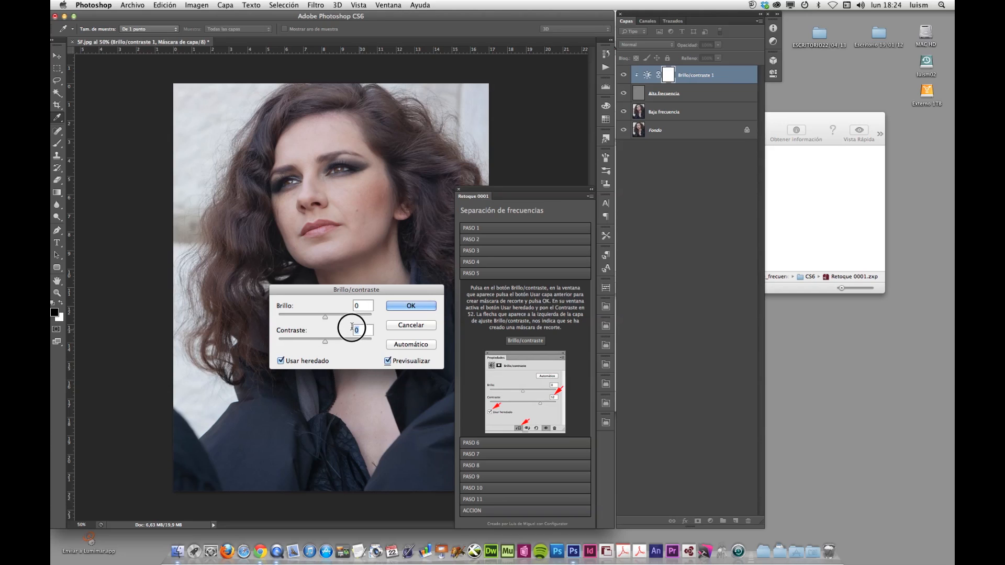
{"action": "type", "text": "5"}
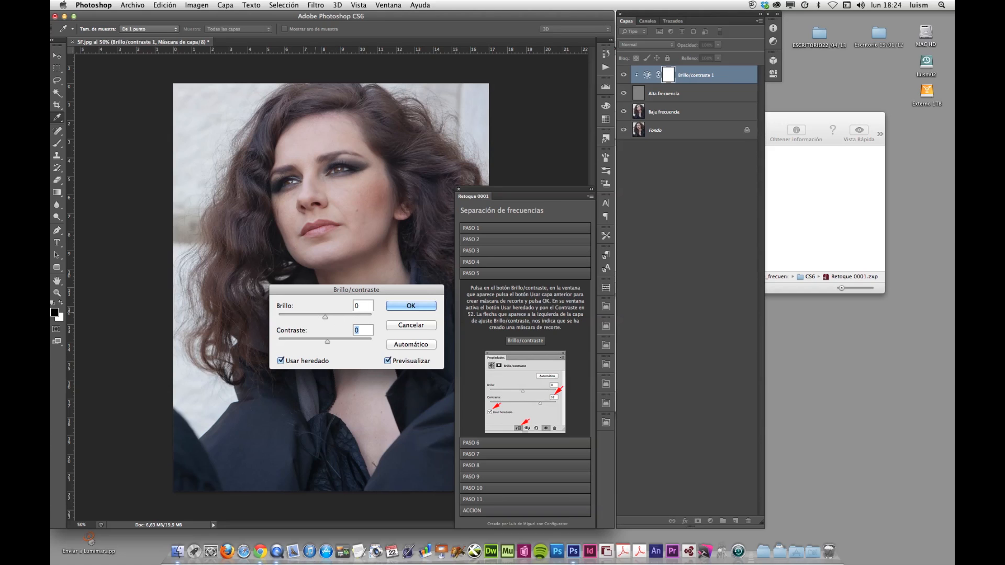
{"action": "type", "text": "52"}
{"action": "left_click_drag", "start_coordinate": [429, 290], "coordinate": [439, 290]}
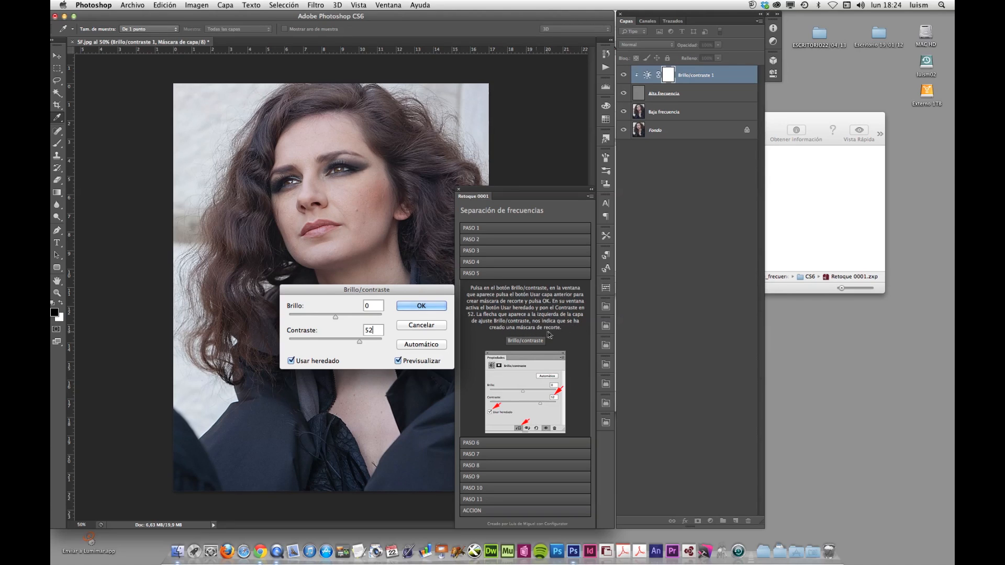
{"action": "left_click", "coordinate": [414, 305]}
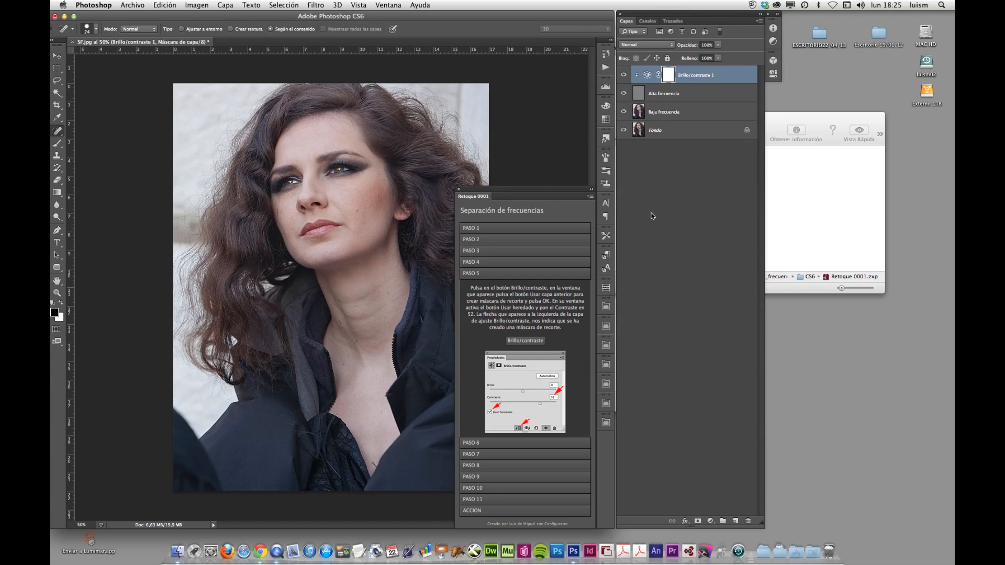
{"action": "left_click", "coordinate": [522, 444]}
{"action": "left_click", "coordinate": [524, 448]}
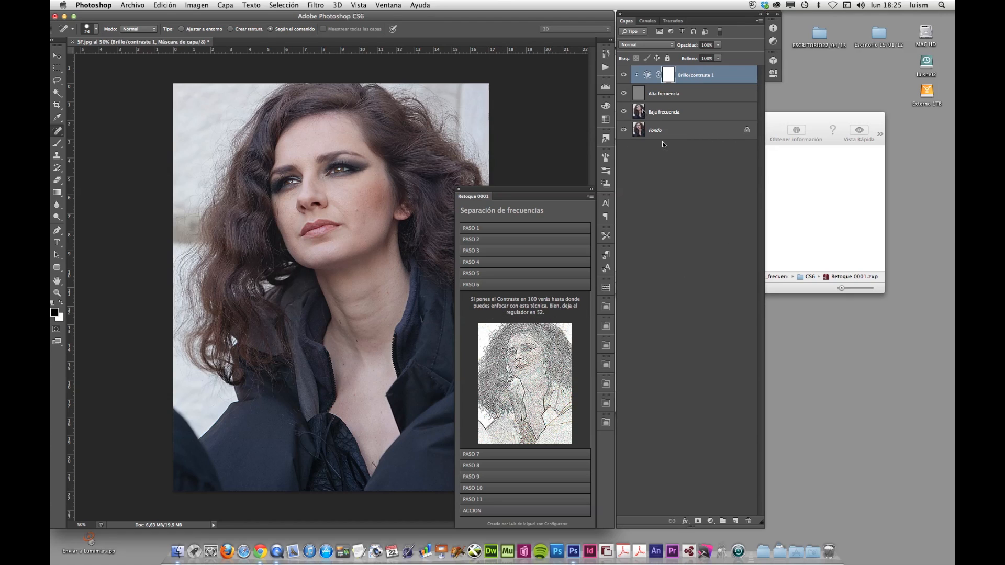
Step: In Brillo/contraste 1 properties, preview contrast at 100, then bring it back to 52
{"action": "double_click", "coordinate": [647, 75]}
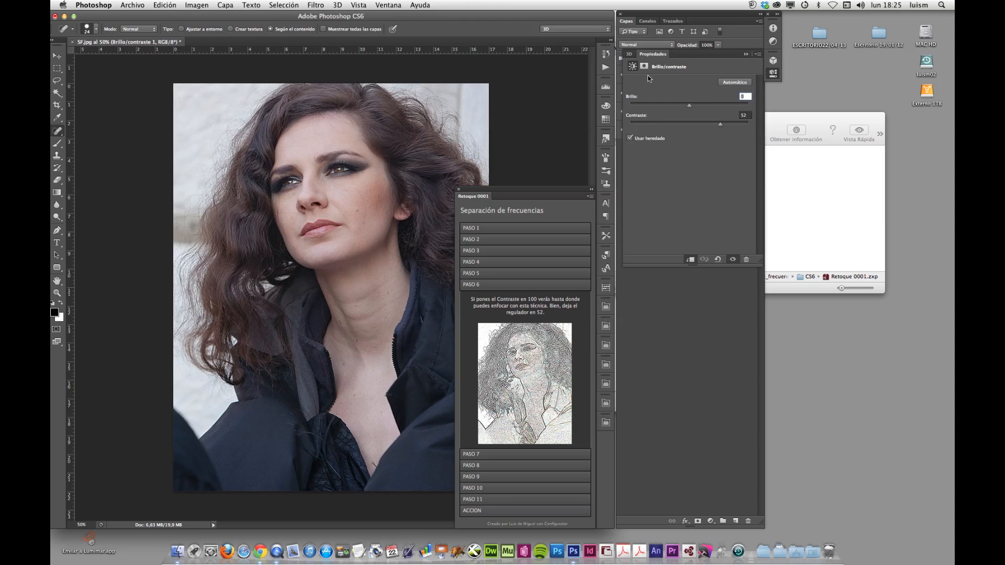
{"action": "left_click", "coordinate": [724, 124]}
{"action": "left_click_drag", "start_coordinate": [726, 126], "coordinate": [762, 126]}
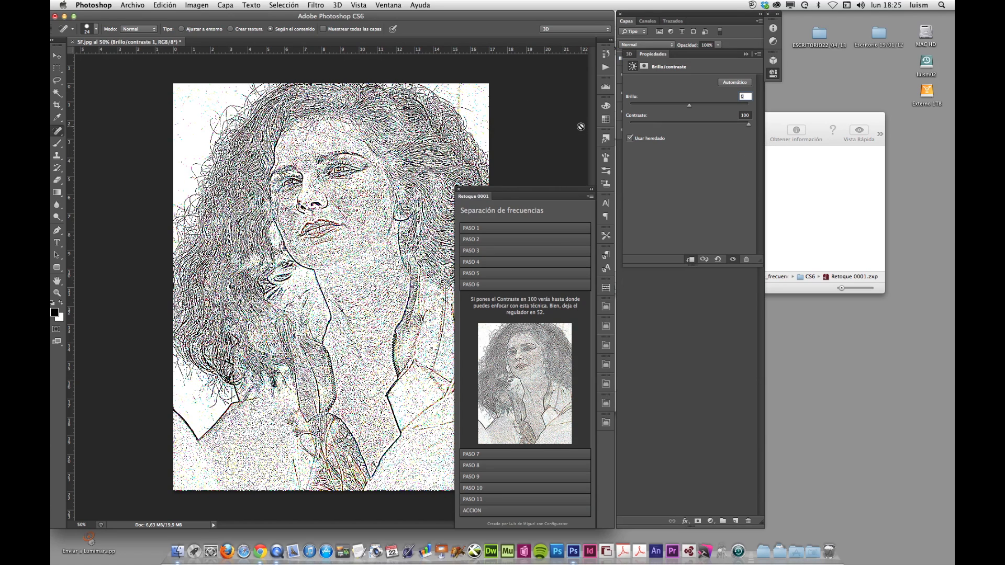
{"action": "left_click_drag", "start_coordinate": [721, 128], "coordinate": [721, 130]}
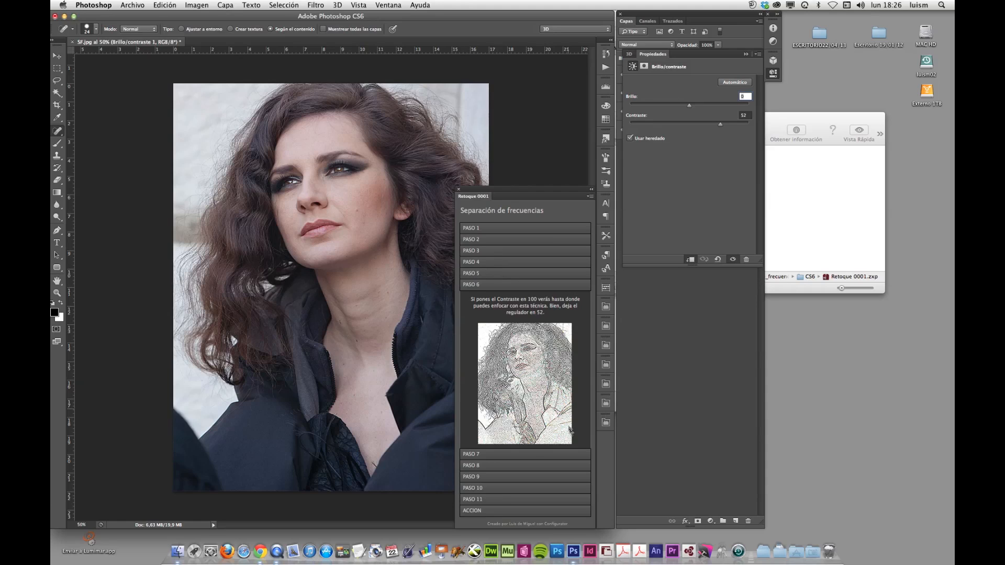
Step: Select the Baja frecuencia layer, pick the Spot Healing Brush, and advance the guide to PASO 8
{"action": "left_click", "coordinate": [527, 454]}
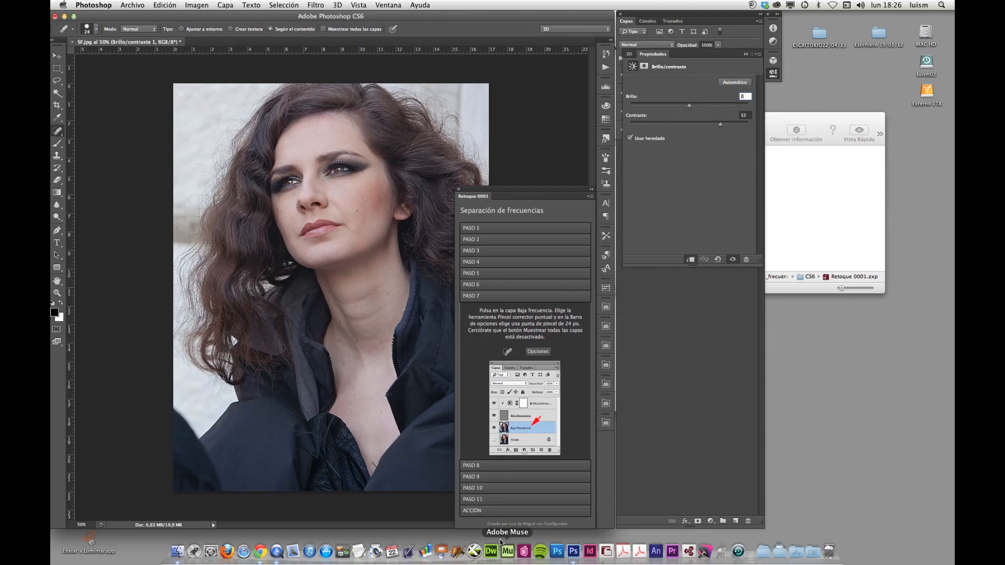
{"action": "left_click", "coordinate": [746, 54]}
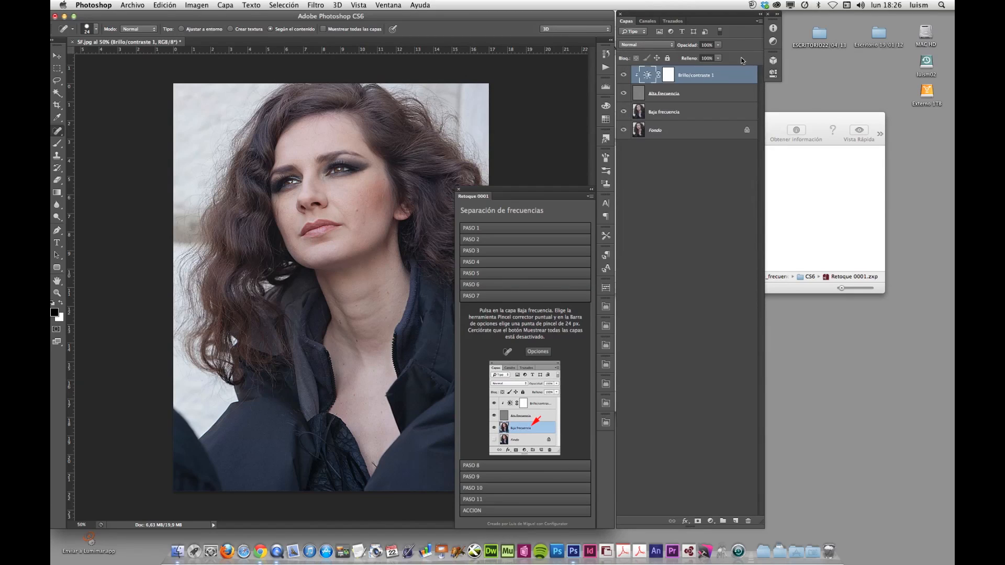
{"action": "left_click", "coordinate": [650, 112]}
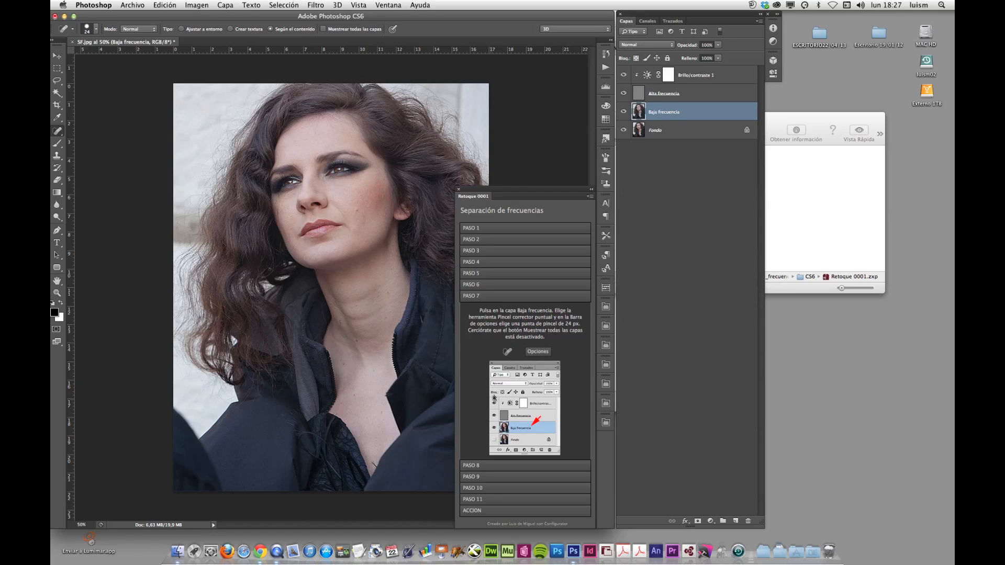
{"action": "left_click", "coordinate": [57, 57]}
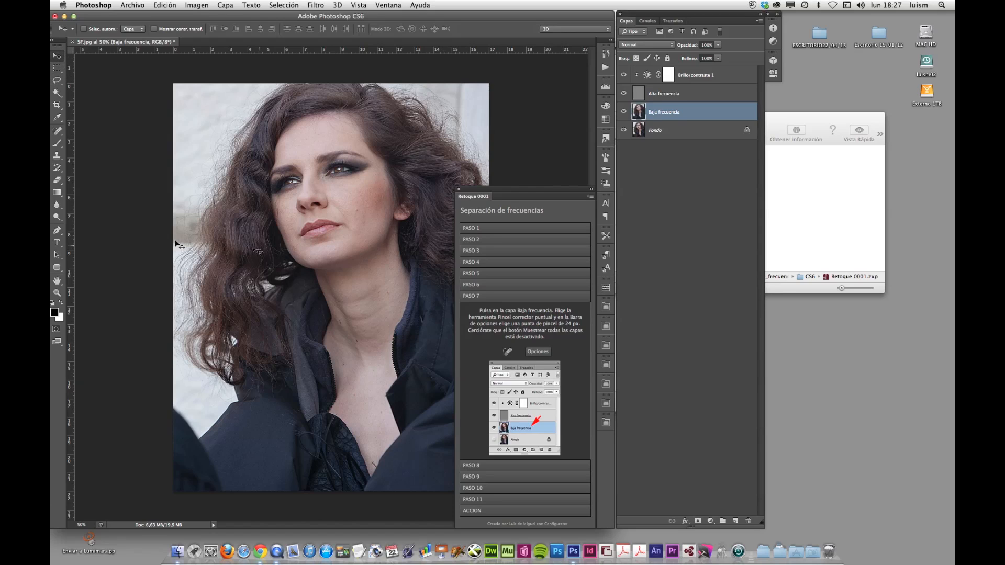
{"action": "left_click", "coordinate": [507, 354]}
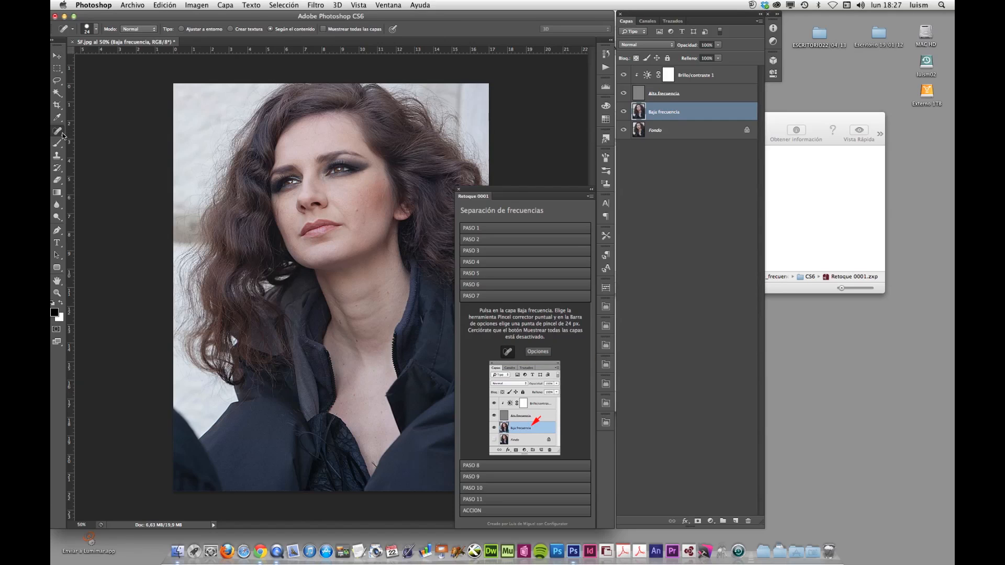
{"action": "left_click", "coordinate": [541, 352]}
{"action": "left_click", "coordinate": [541, 352]}
{"action": "left_click", "coordinate": [504, 468]}
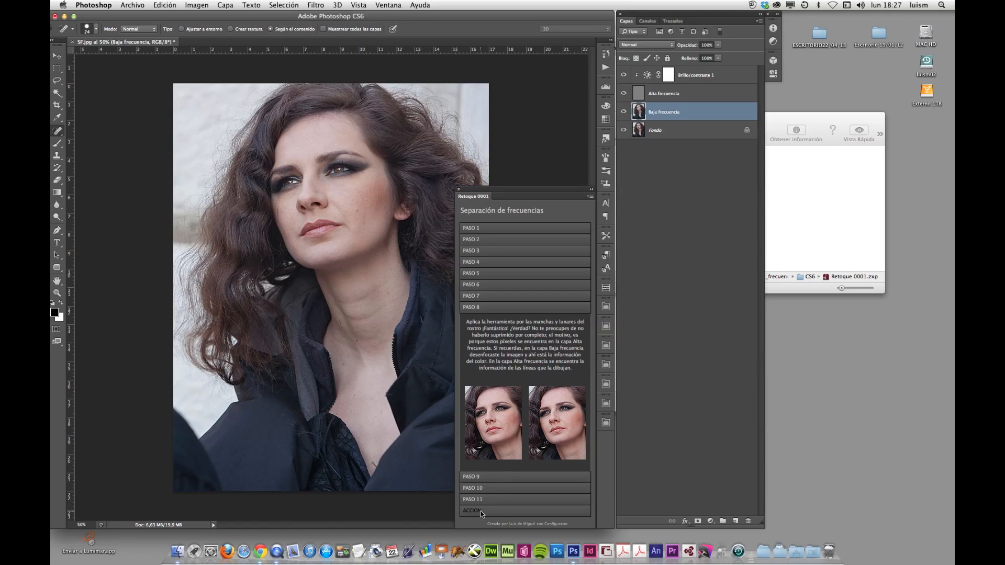
Step: Zoom the face to 100%, try healing the cheek mole, then undo the stroke
{"action": "left_click", "coordinate": [329, 221]}
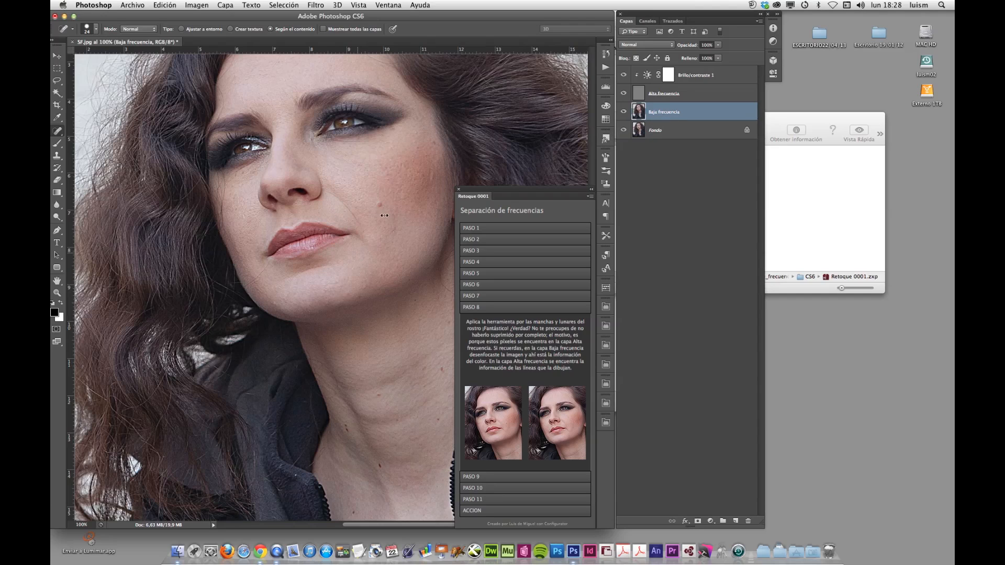
{"action": "left_click_drag", "start_coordinate": [380, 207], "coordinate": [381, 206]}
{"action": "key", "text": "super+z"}
{"action": "key", "text": "super+z"}
{"action": "key", "text": "super+z"}
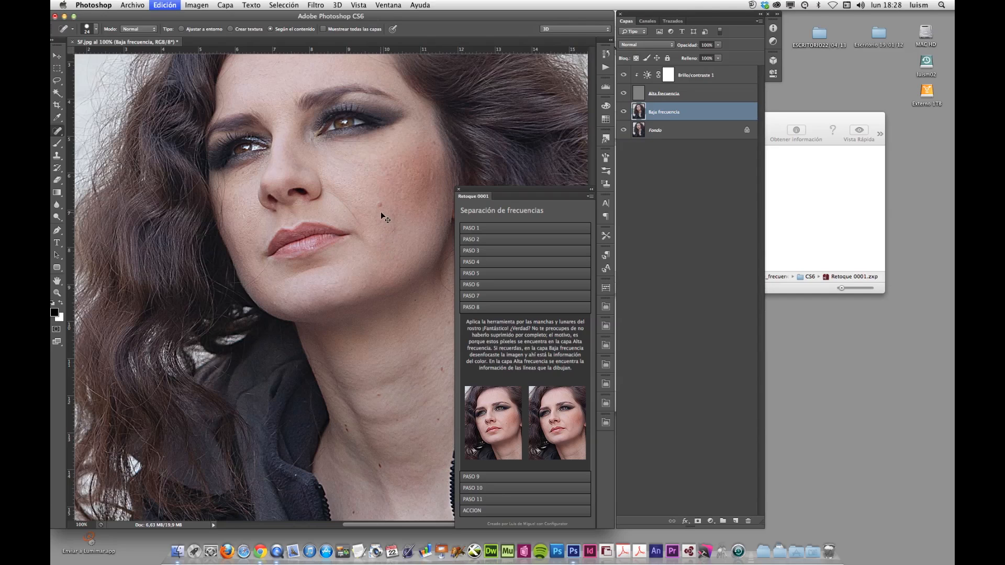
{"action": "key", "text": "super+z"}
Step: Heal the cheek mole on the Alta frecuencia layer and advance the guide to PASO 9
{"action": "left_click", "coordinate": [674, 96]}
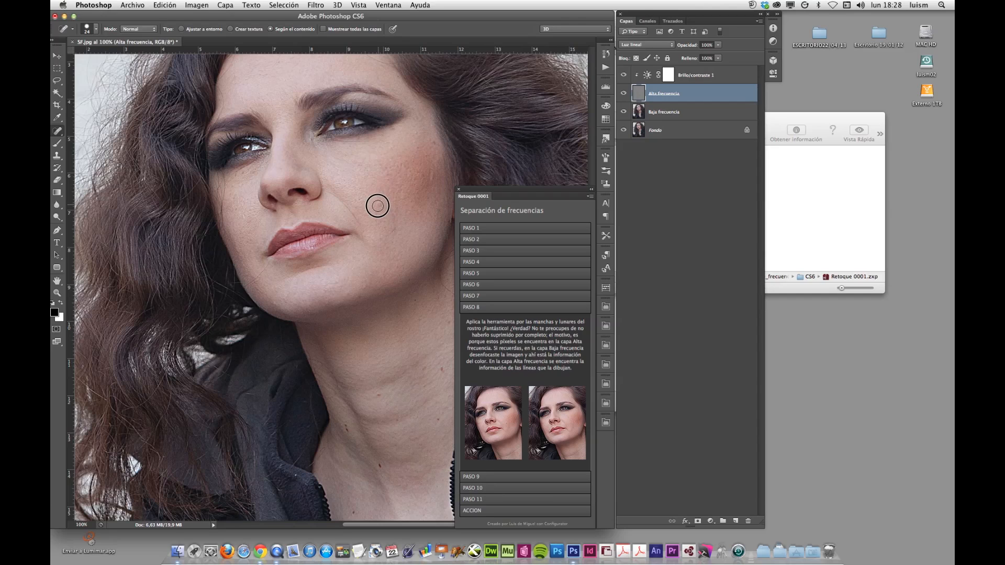
{"action": "left_click_drag", "start_coordinate": [380, 204], "coordinate": [377, 204]}
{"action": "left_click", "coordinate": [532, 481]}
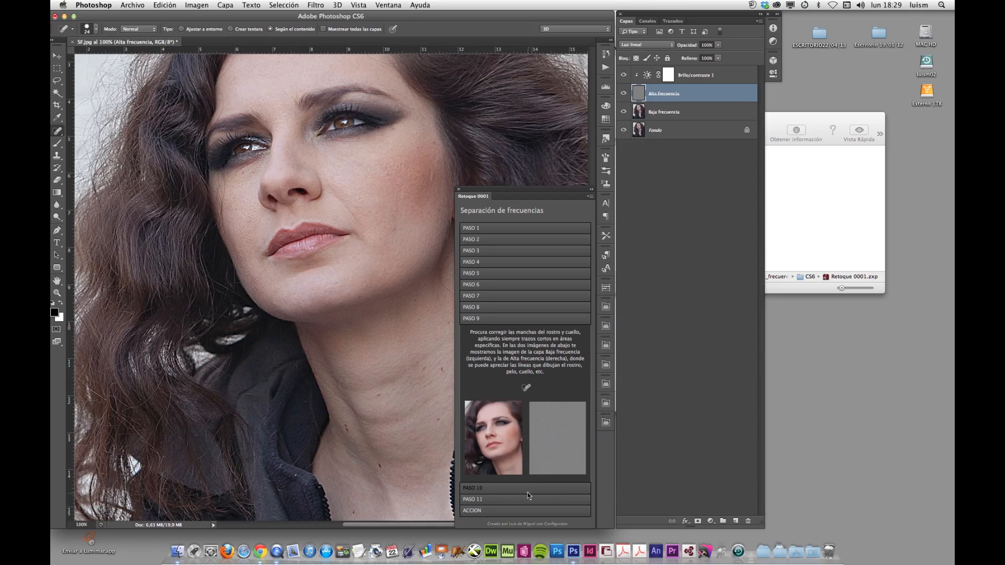
Step: Page the Retoque 0001 guide through PASO 10 and PASO 11 to the ACCION section
{"action": "left_click", "coordinate": [528, 493]}
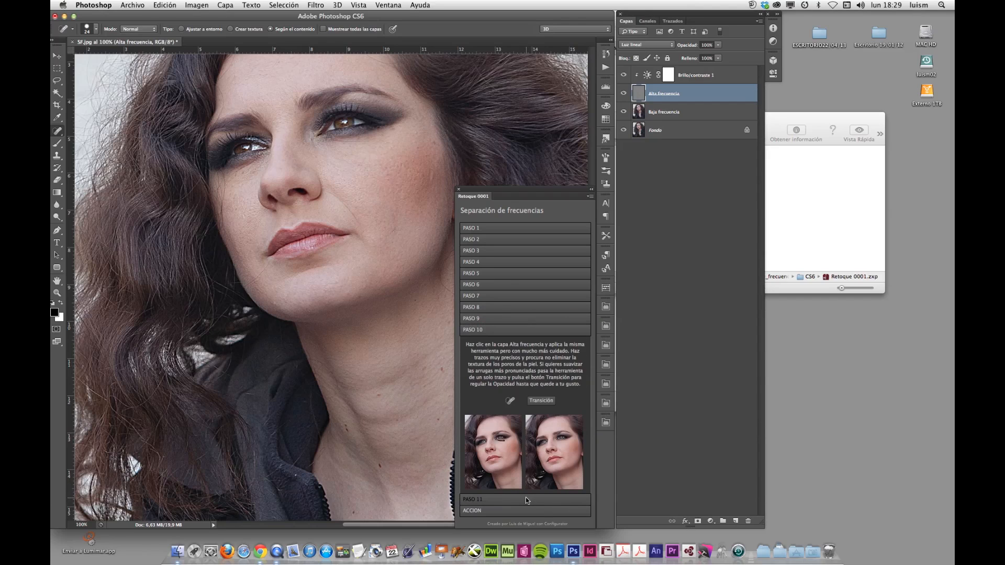
{"action": "left_click", "coordinate": [526, 501]}
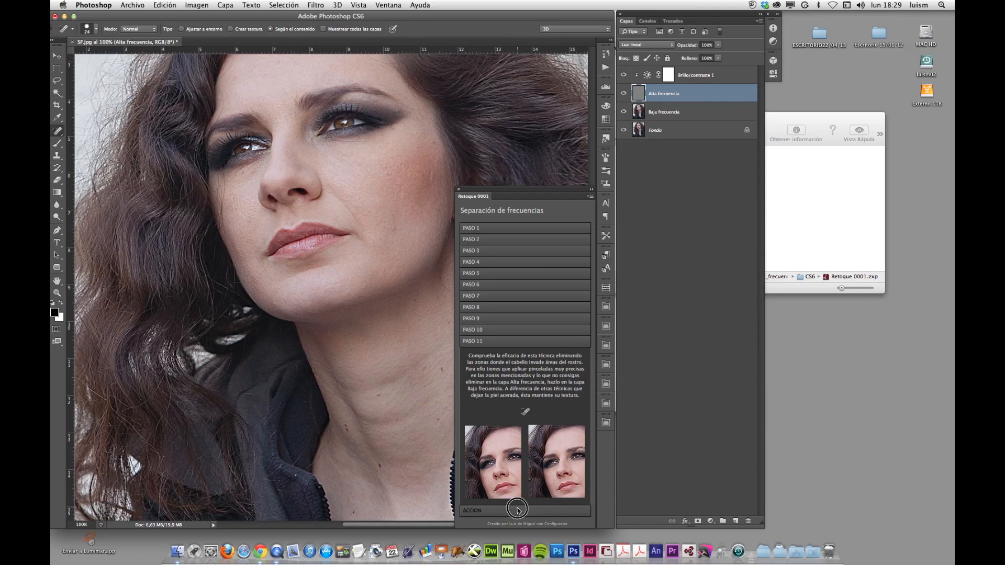
{"action": "left_click", "coordinate": [516, 509]}
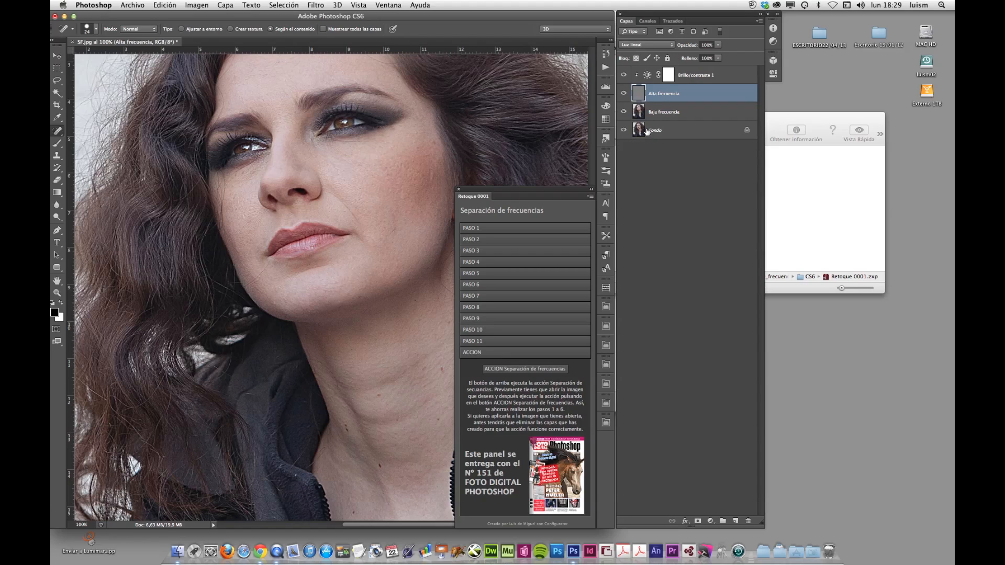
Step: Delete the Brillo/contraste 1, Alta frecuencia and Baja frecuencia layers
{"action": "left_click", "coordinate": [721, 76]}
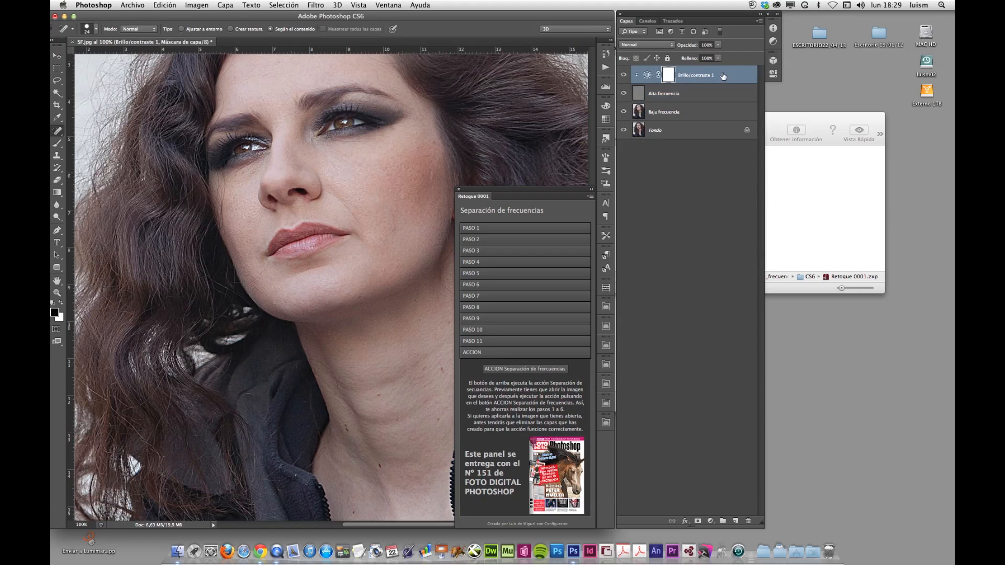
{"action": "left_click", "coordinate": [715, 113], "text": "shift"}
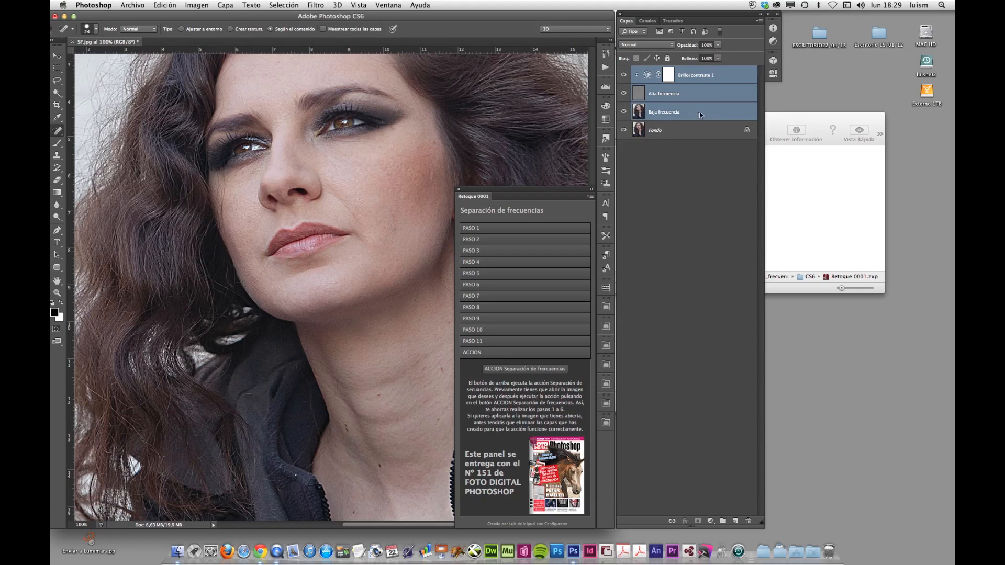
{"action": "left_click", "coordinate": [748, 522]}
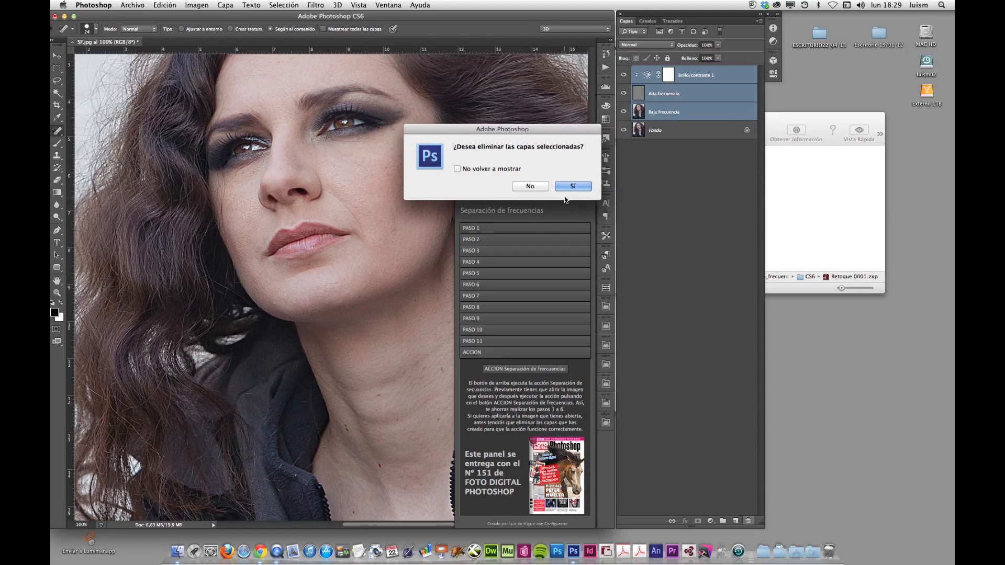
{"action": "left_click", "coordinate": [568, 190]}
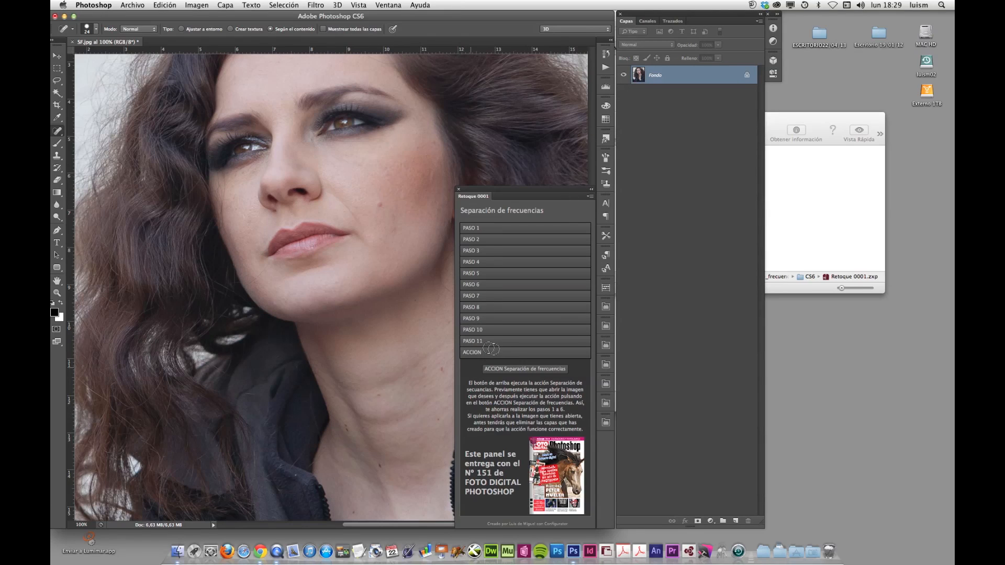
Step: Run the ACCION Separación de frecuencias action and inspect the new Brillo/contraste 1 settings
{"action": "left_click", "coordinate": [523, 370]}
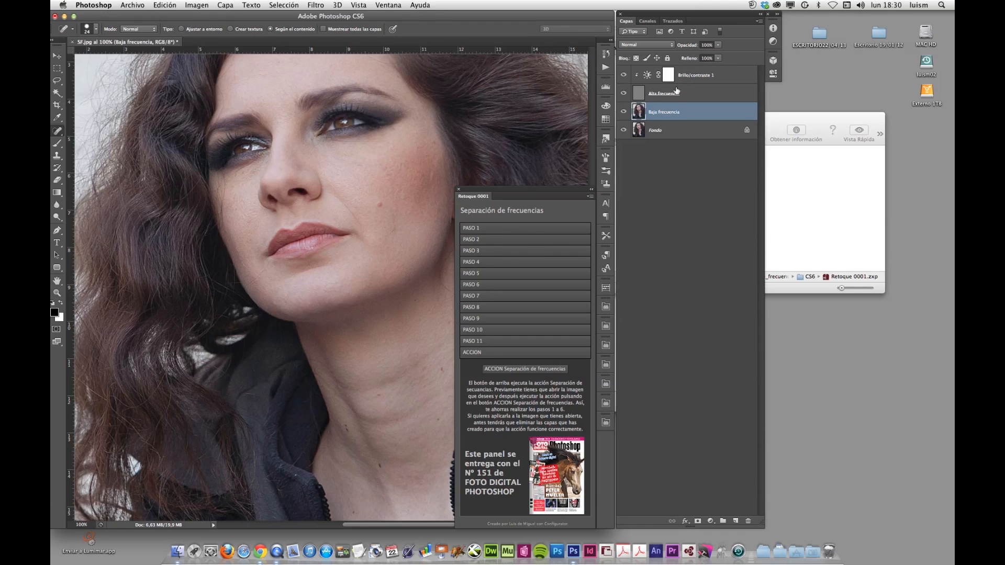
{"action": "left_click", "coordinate": [645, 79]}
{"action": "double_click", "coordinate": [644, 80]}
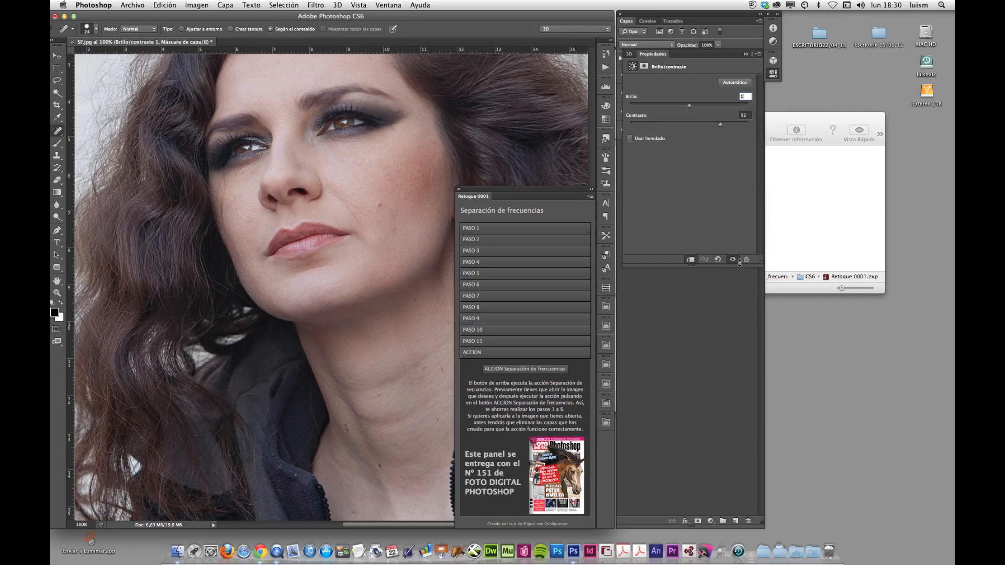
{"action": "left_click", "coordinate": [746, 55]}
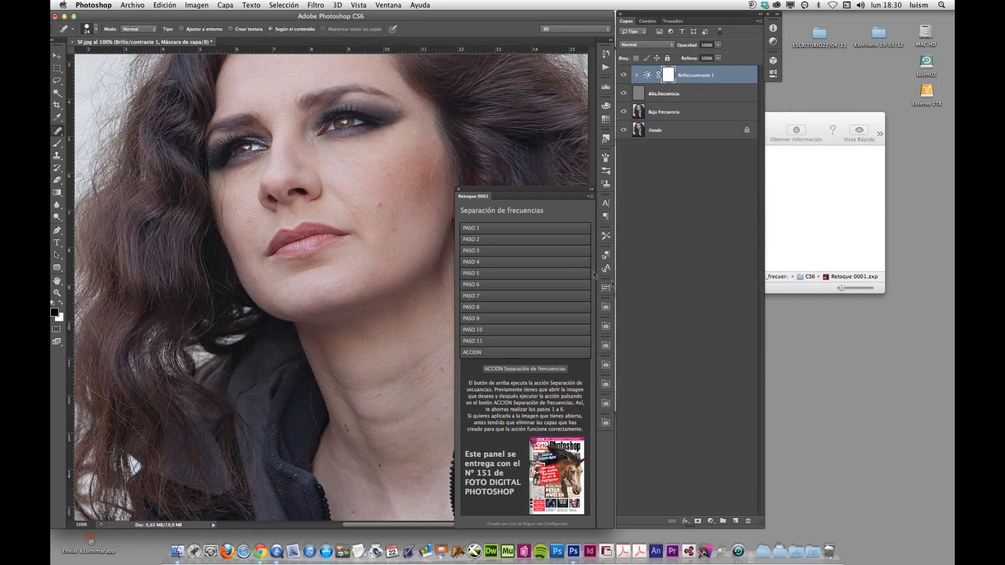
Step: Collapse the Retoque 0001 panel and switch to Google Chrome
{"action": "left_click", "coordinate": [591, 190]}
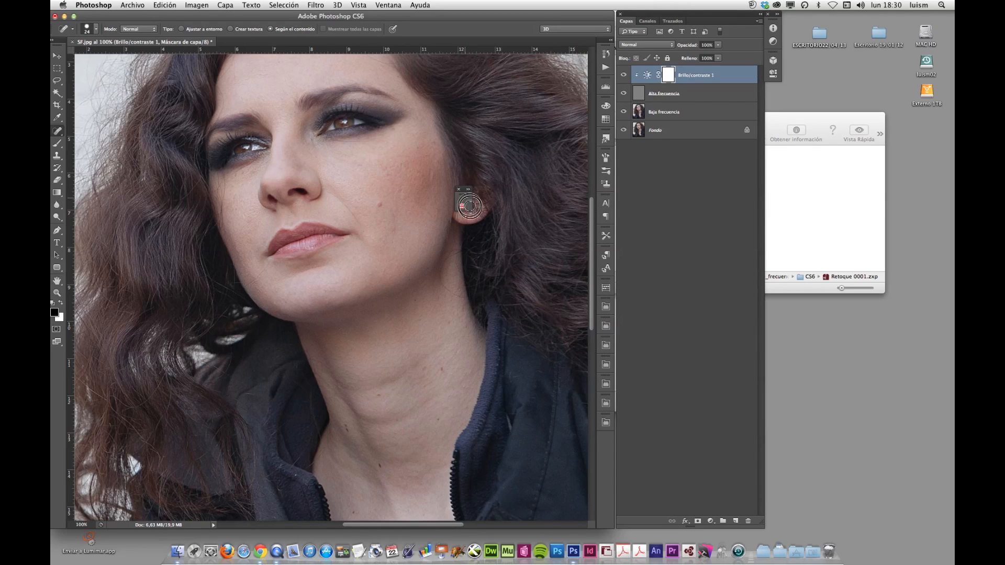
{"action": "left_click_drag", "start_coordinate": [465, 196], "coordinate": [591, 62]}
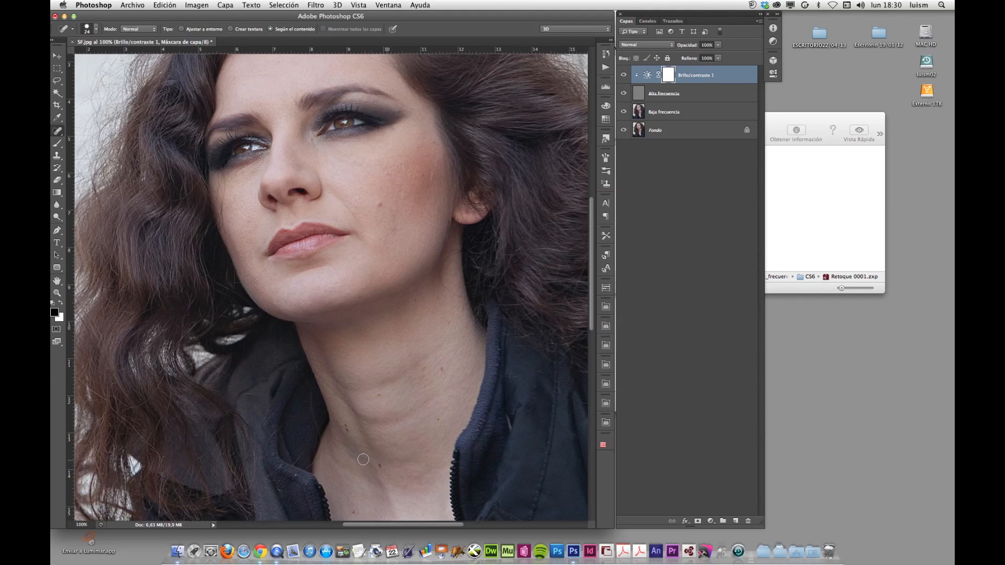
{"action": "left_click", "coordinate": [261, 550]}
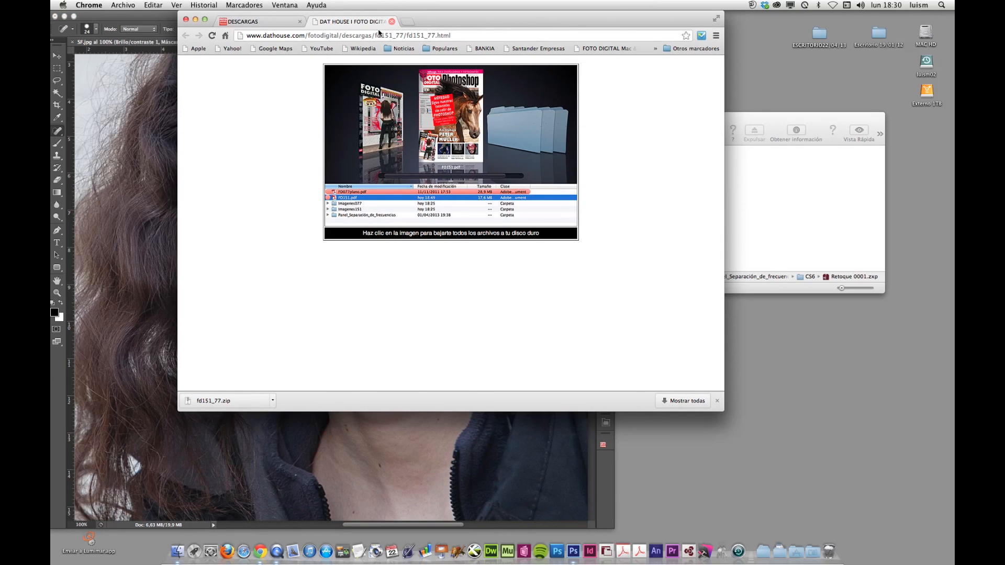
Step: Close the DAT HOUSE tab and search Google for 'adobe extension manager'
{"action": "left_click", "coordinate": [391, 21]}
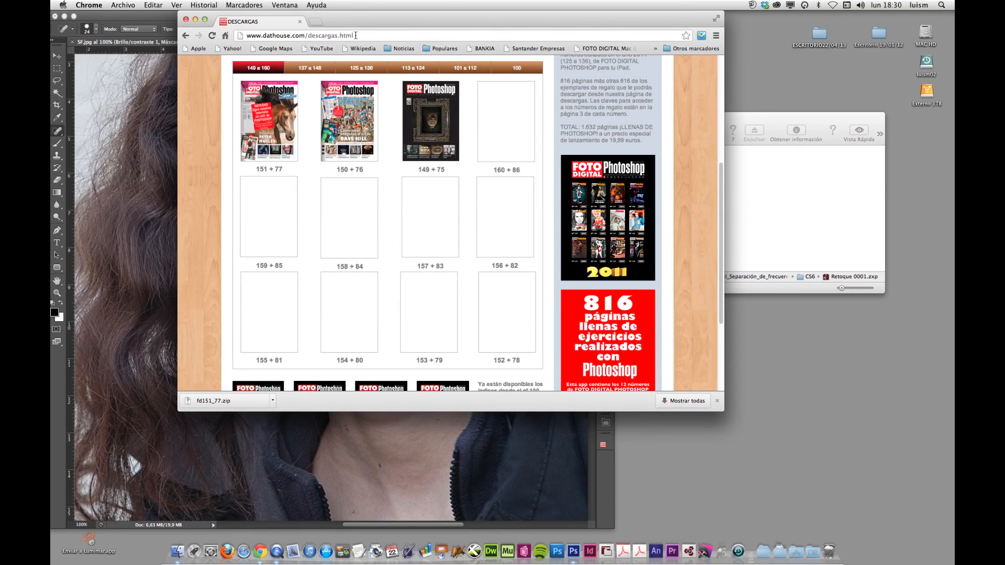
{"action": "left_click", "coordinate": [346, 40]}
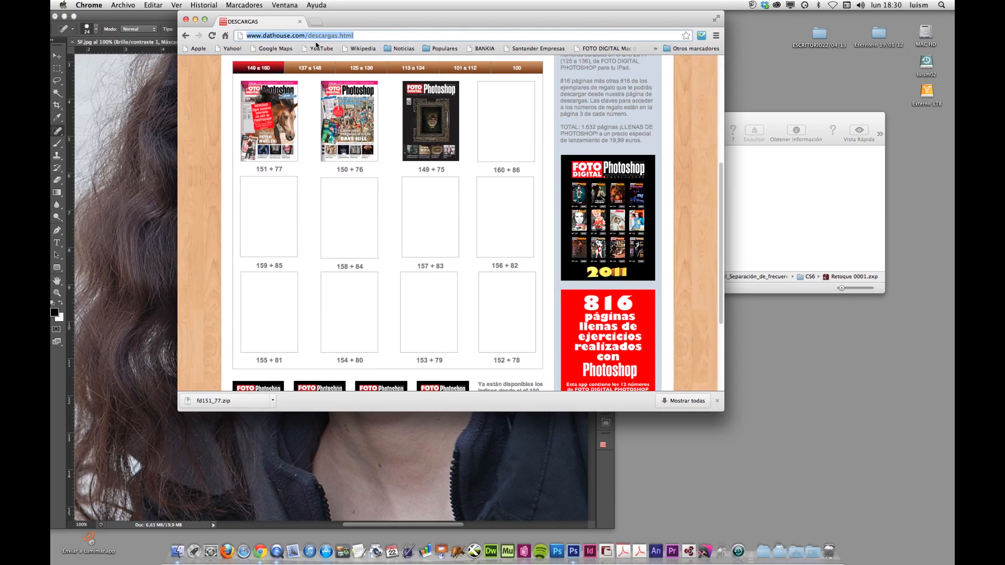
{"action": "type", "text": "adobe extension man"}
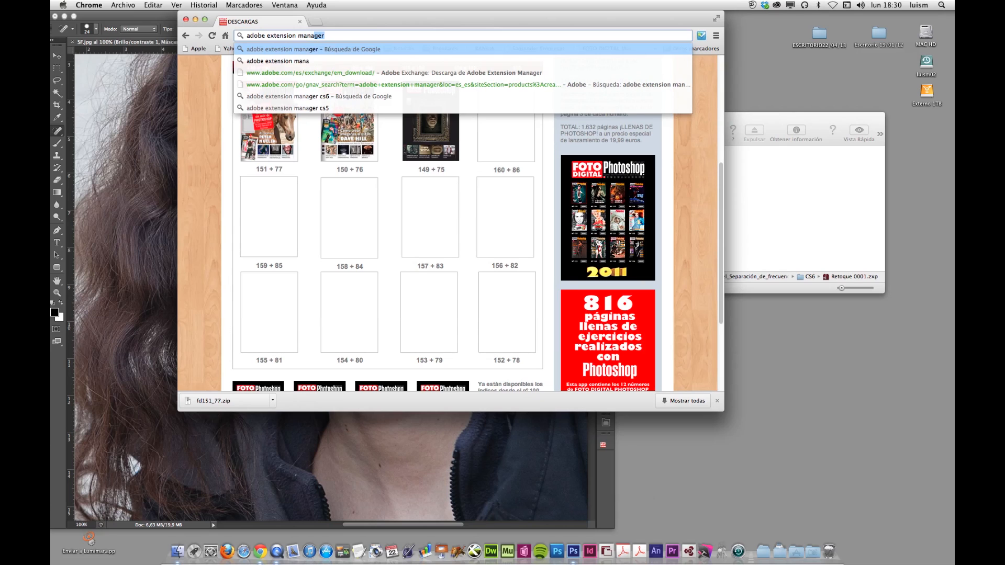
{"action": "type", "text": "ager"}
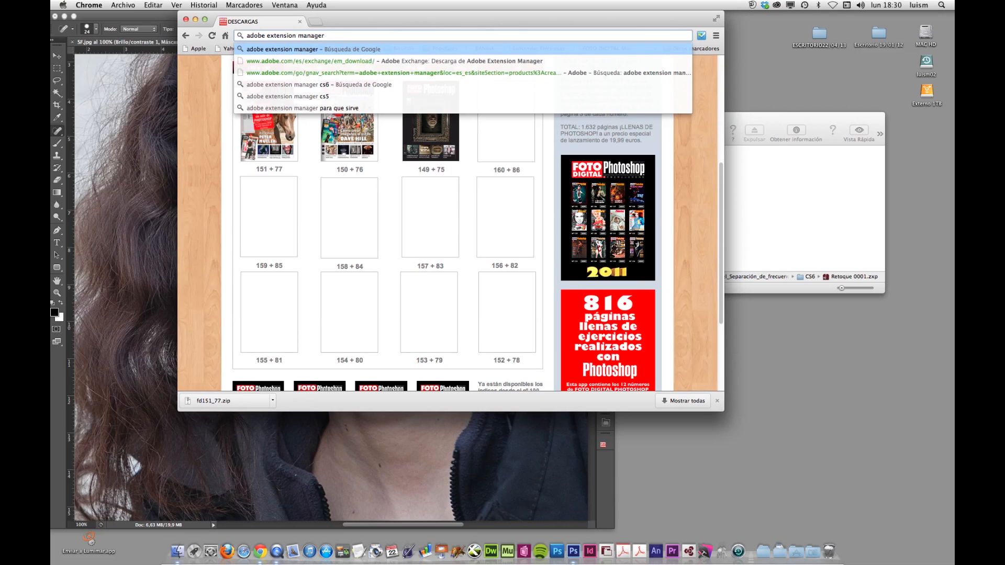
{"action": "left_click", "coordinate": [287, 51]}
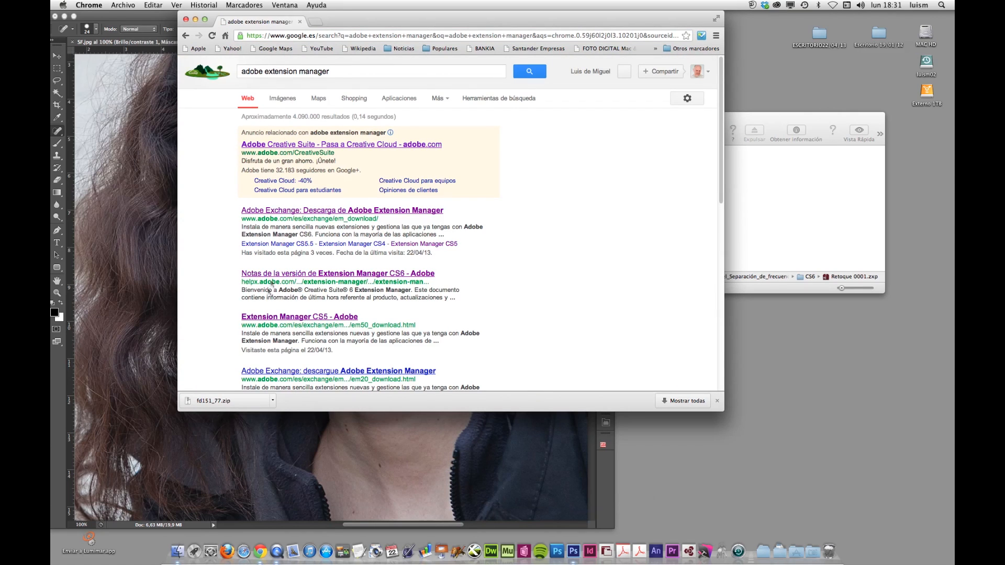
Step: Go from the Adobe Extension Manager page to the 'Extension Manager CS5' download page
{"action": "left_click", "coordinate": [361, 211]}
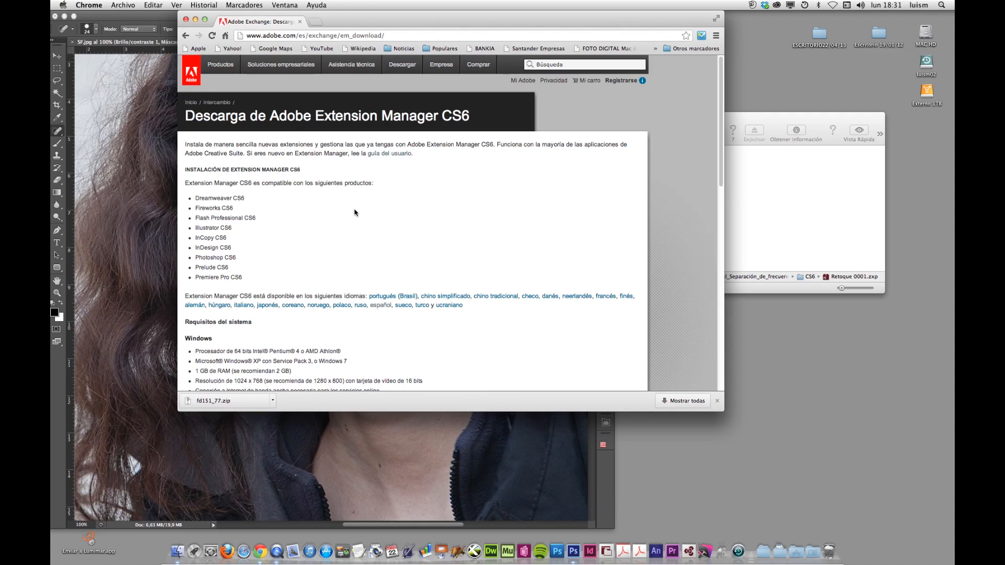
{"action": "left_click_drag", "start_coordinate": [722, 116], "coordinate": [695, 257]}
{"action": "scroll", "coordinate": [694, 256], "scroll_direction": "down", "scroll_amount": 3}
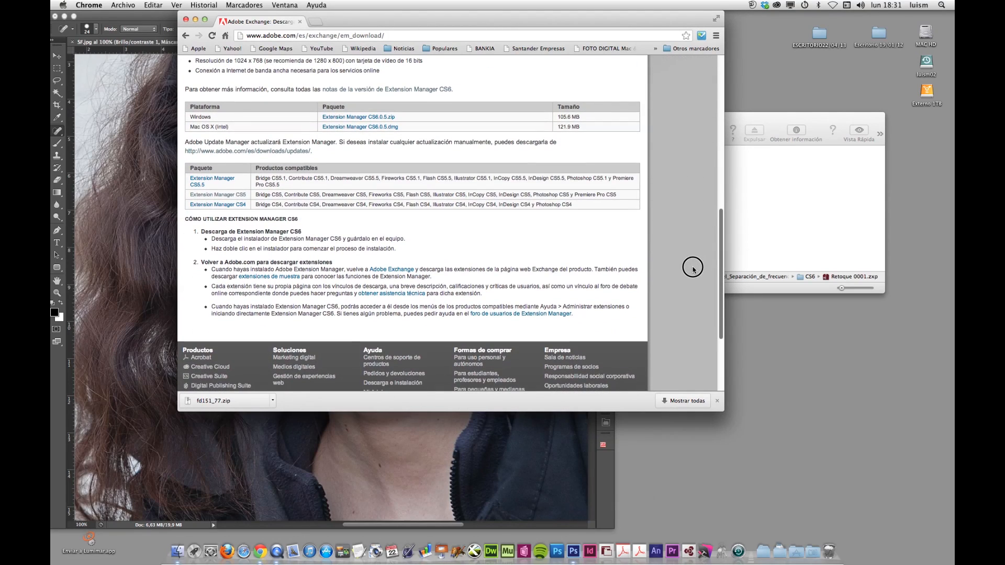
{"action": "scroll", "coordinate": [692, 268], "scroll_direction": "up", "scroll_amount": 1}
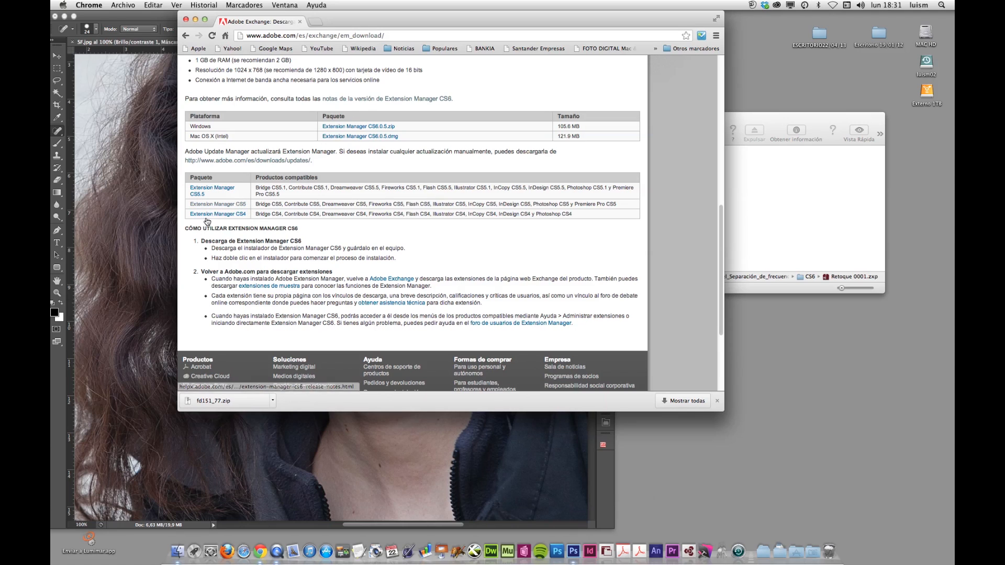
{"action": "left_click", "coordinate": [232, 206]}
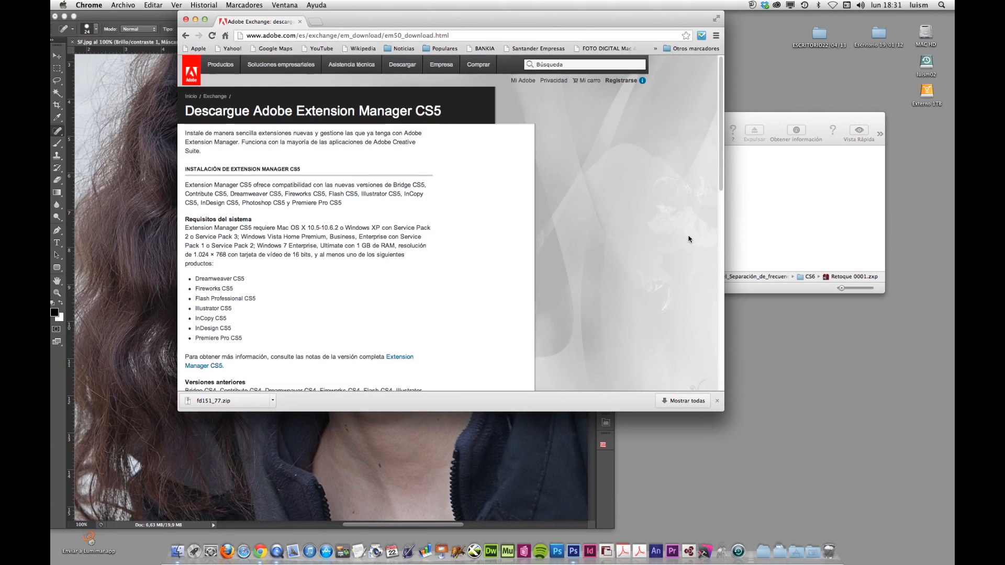
Step: Download the Mac installer AdobeExtensionManager5All.dmg and show it in Finder's Descargas folder
{"action": "left_click", "coordinate": [716, 179]}
{"action": "left_click_drag", "start_coordinate": [716, 179], "coordinate": [668, 300]}
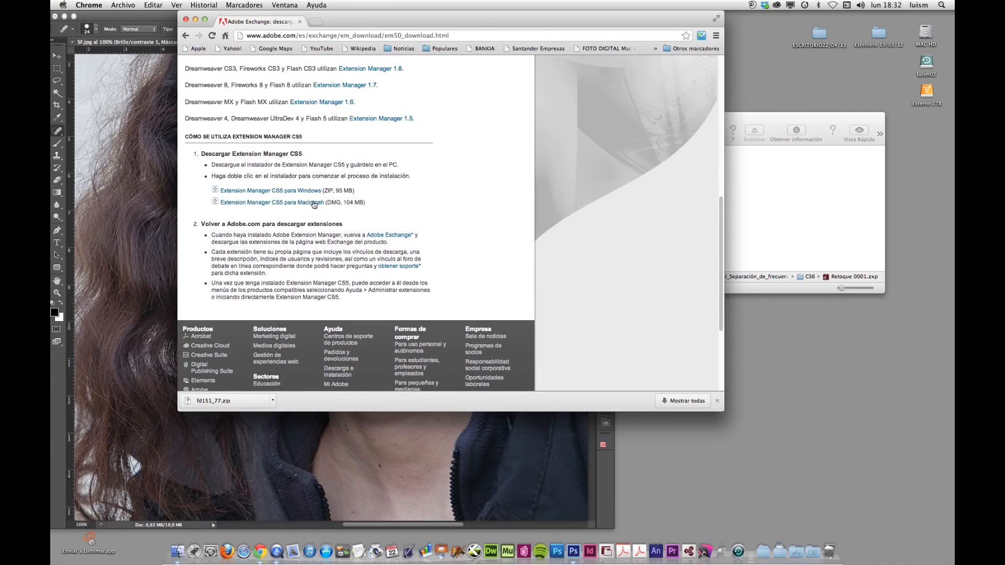
{"action": "left_click", "coordinate": [300, 203]}
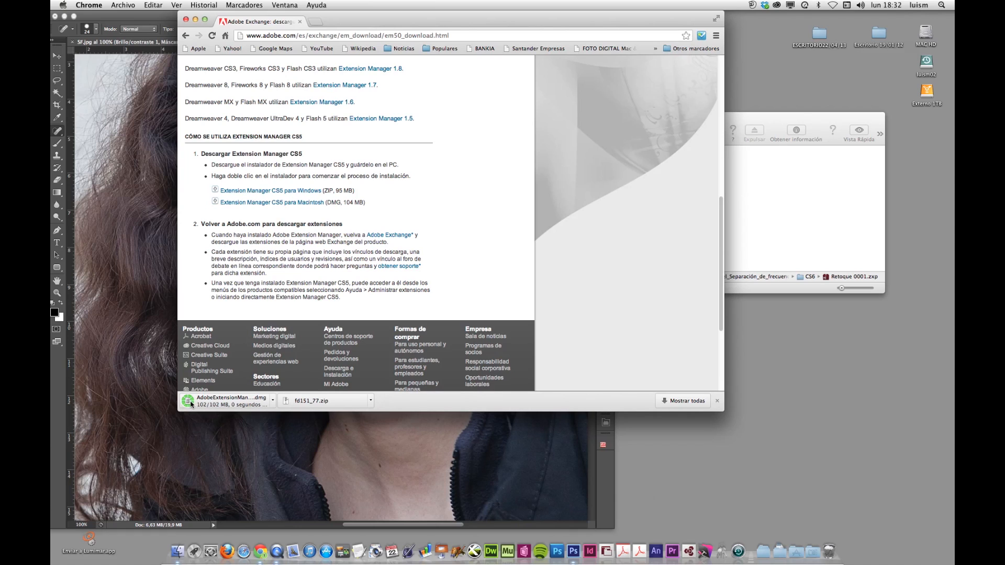
{"action": "left_click", "coordinate": [273, 402]}
{"action": "left_click", "coordinate": [291, 426]}
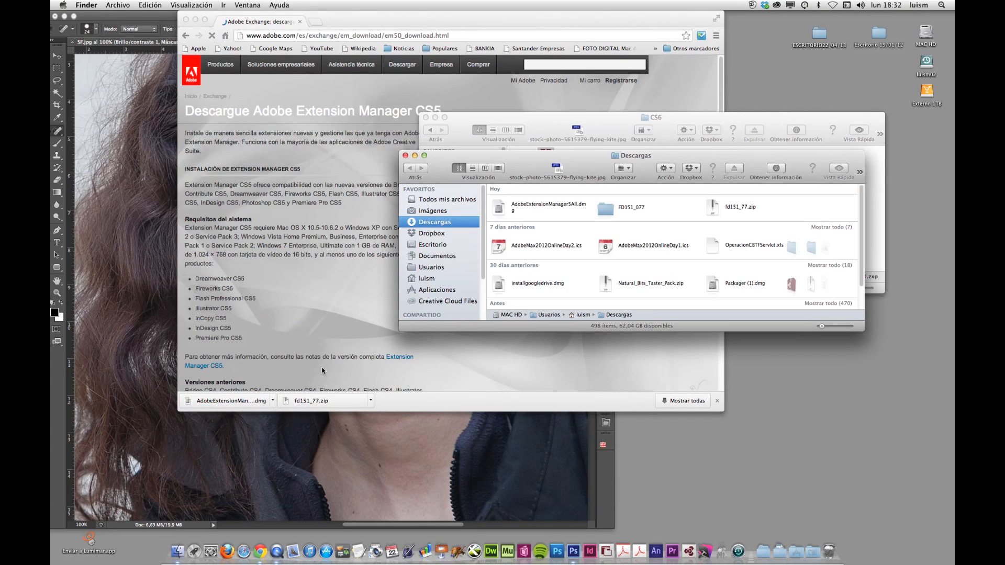
Step: Mount AdobeExtensionManager5All.dmg from Descargas and launch Install.app from the mounted volume
{"action": "left_click_drag", "start_coordinate": [518, 165], "coordinate": [417, 193]}
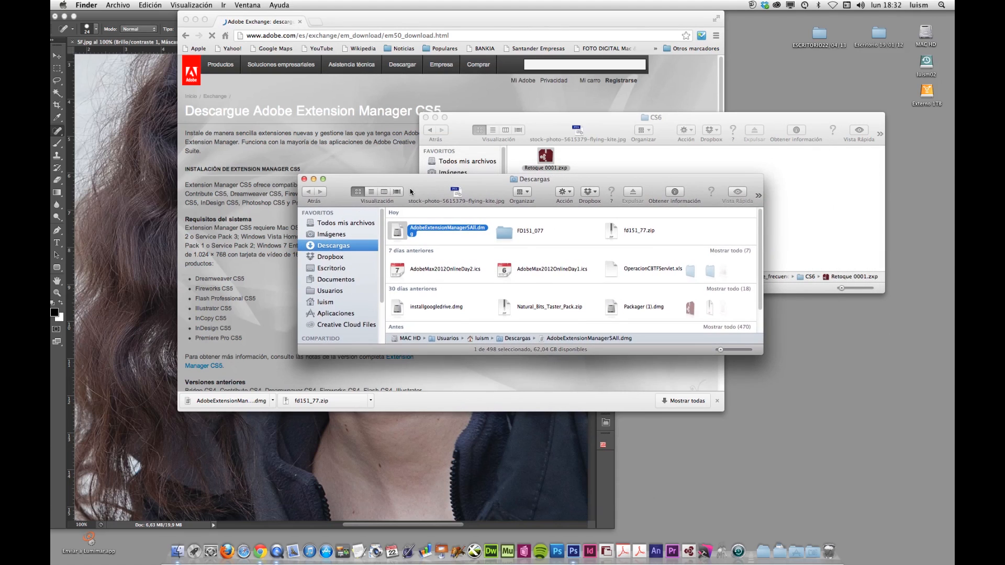
{"action": "double_click", "coordinate": [398, 239]}
{"action": "left_click", "coordinate": [397, 237]}
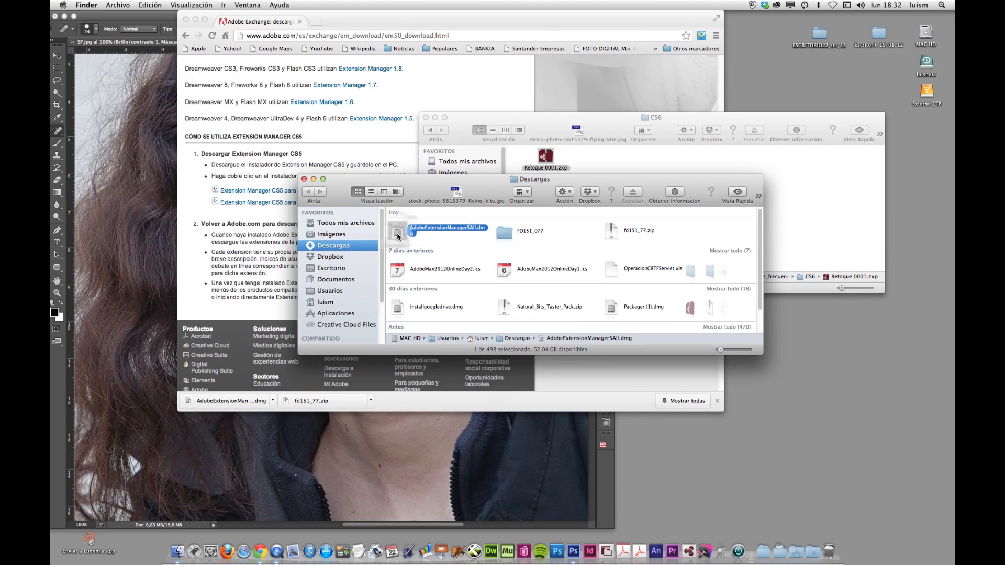
{"action": "double_click", "coordinate": [396, 237]}
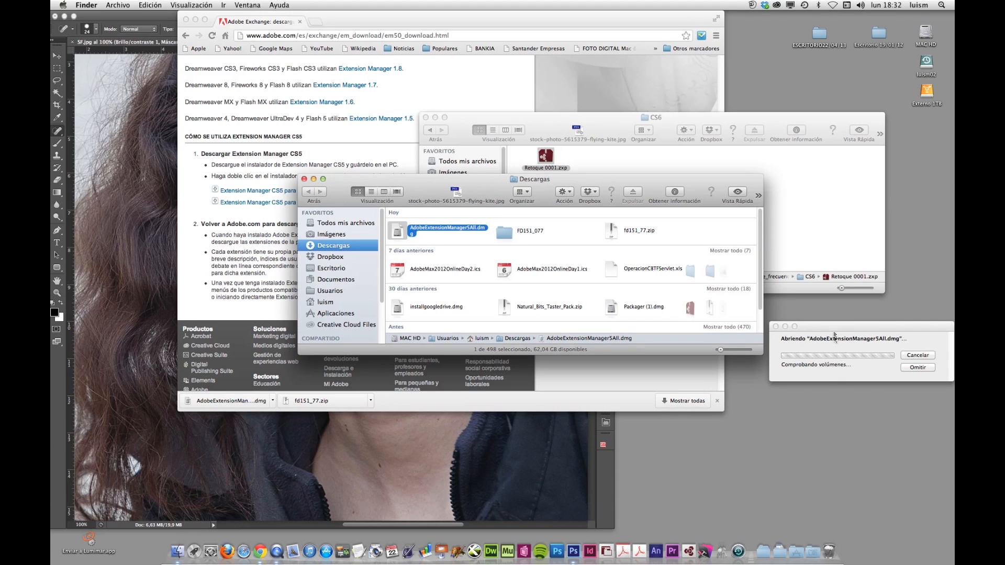
{"action": "left_click_drag", "start_coordinate": [835, 328], "coordinate": [583, 314]}
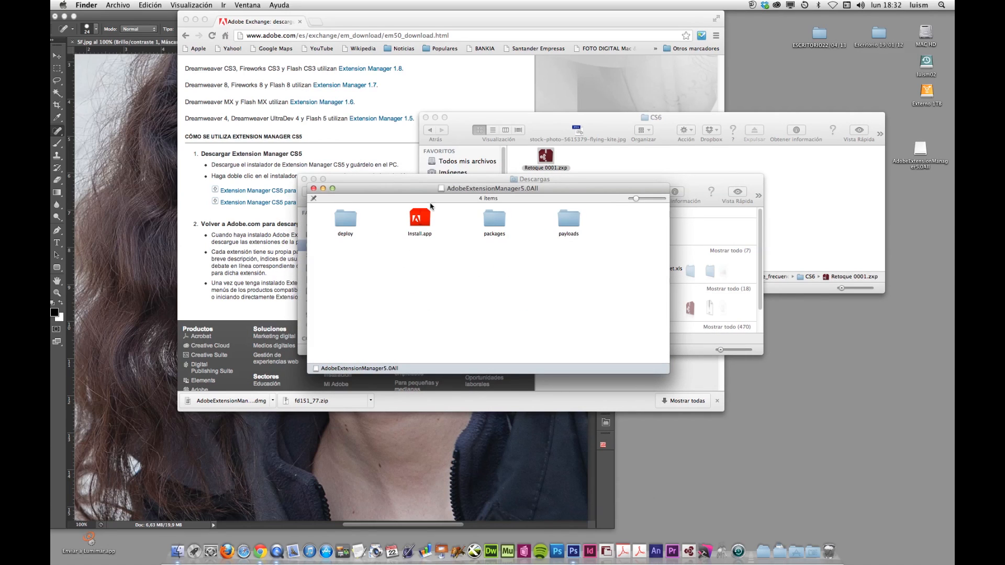
{"action": "left_click", "coordinate": [422, 222]}
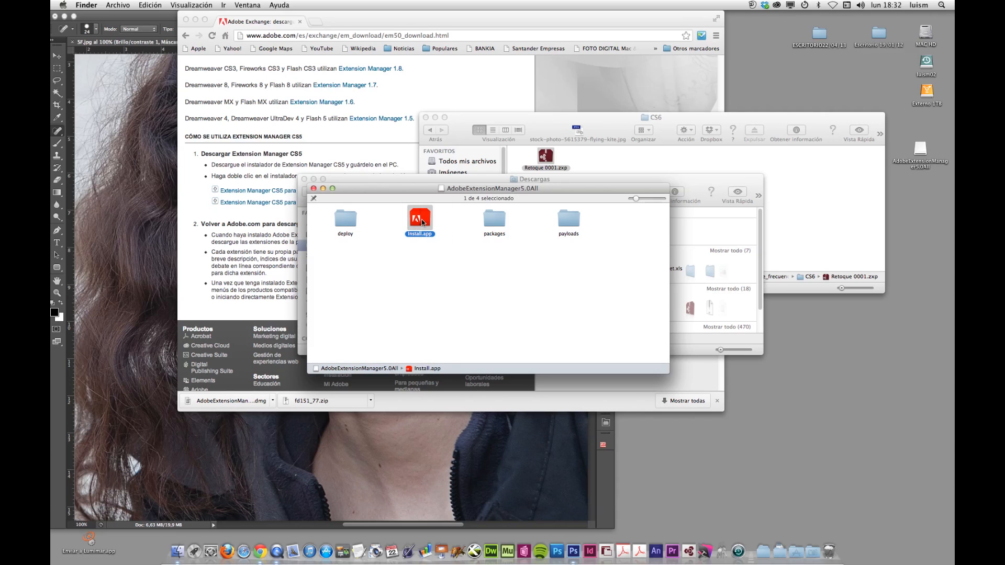
{"action": "double_click", "coordinate": [421, 222]}
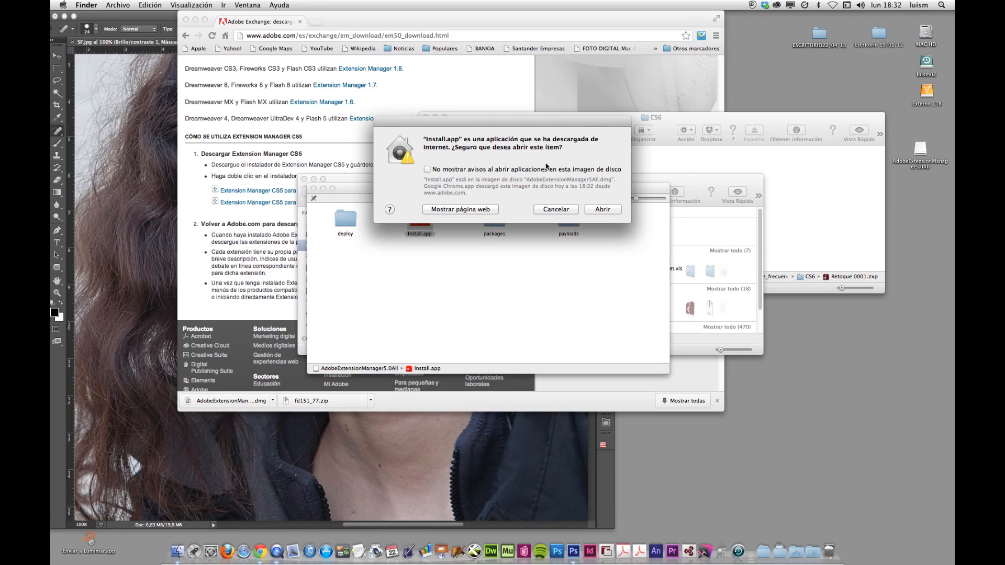
Step: Allow the downloaded installer to open and accept the Extension Manager CS5 licence agreement
{"action": "left_click", "coordinate": [605, 210]}
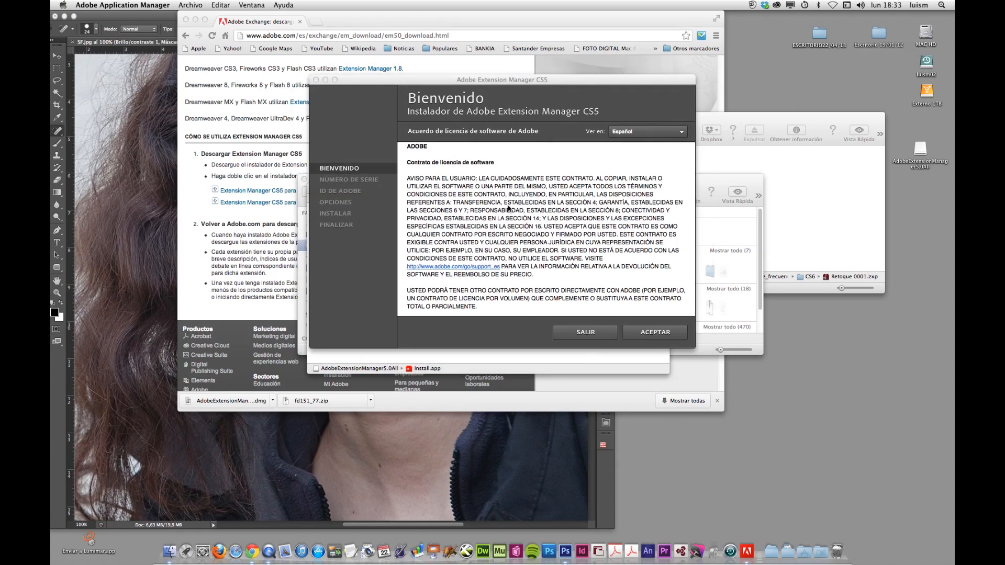
{"action": "left_click_drag", "start_coordinate": [505, 83], "coordinate": [348, 83]}
{"action": "mouse_move", "coordinate": [534, 166]}
{"action": "left_mouse_down"}
{"action": "mouse_move", "coordinate": [541, 234]}
{"action": "mouse_move", "coordinate": [534, 148]}
{"action": "left_mouse_up"}
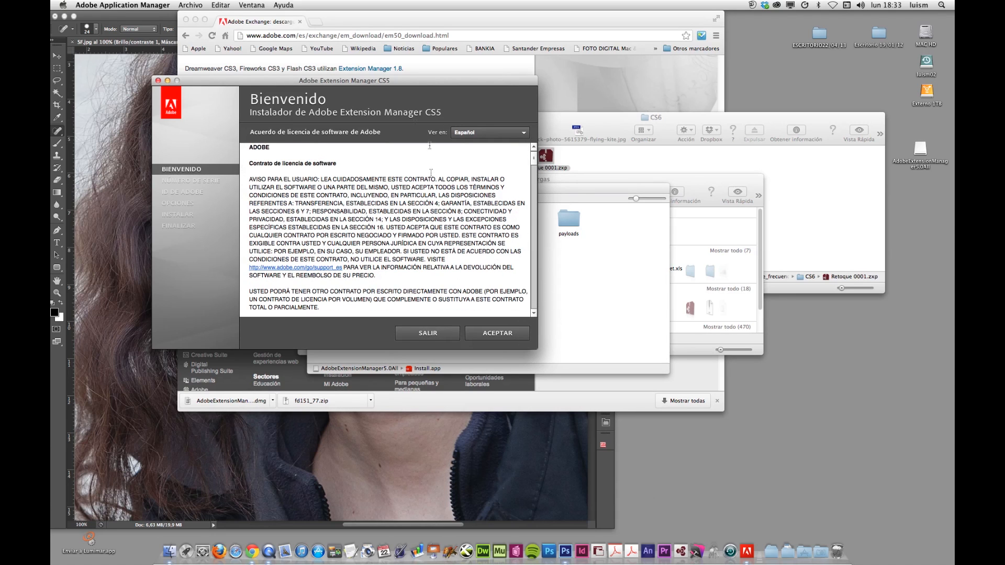
{"action": "left_click", "coordinate": [495, 335]}
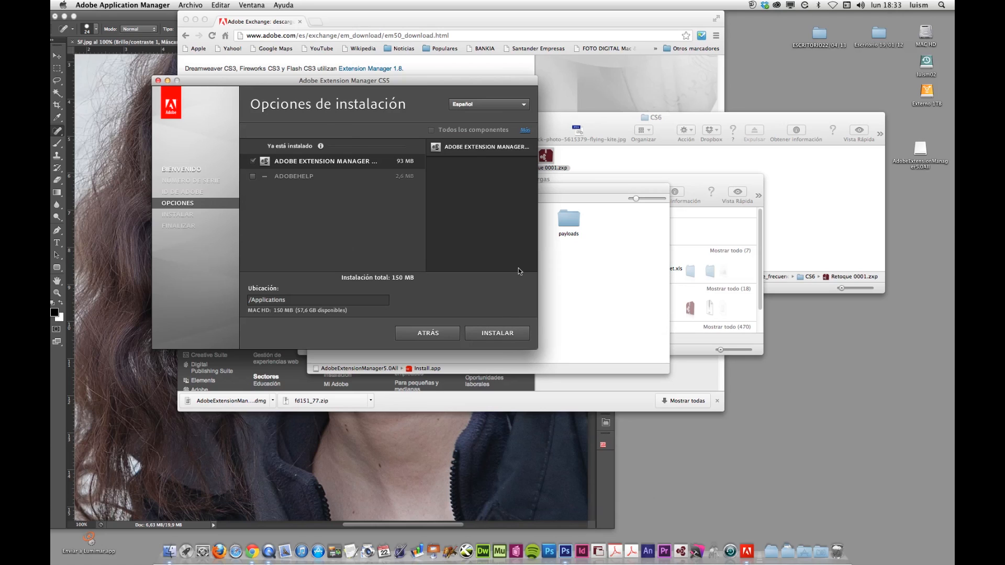
{"action": "left_click", "coordinate": [628, 156]}
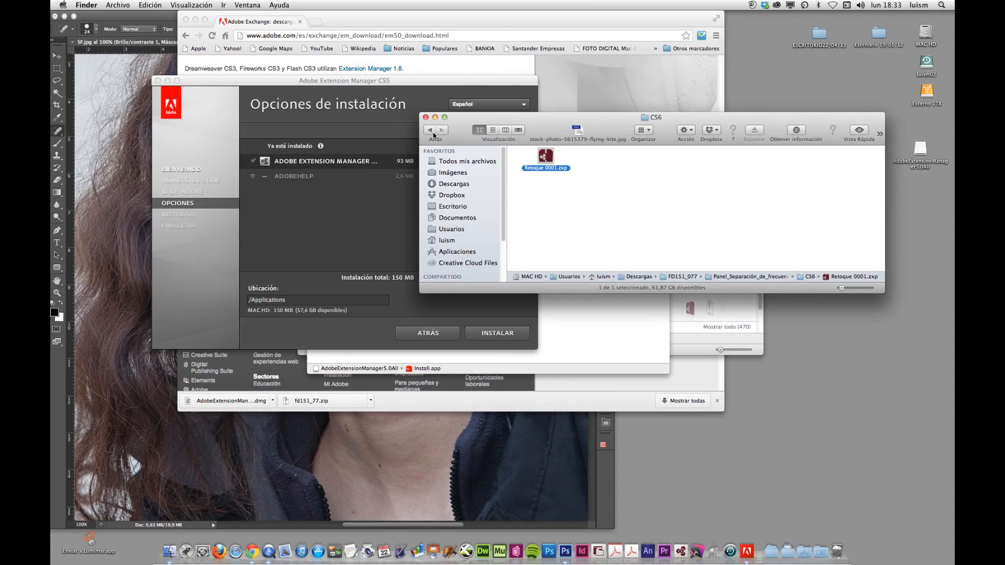
Step: Open Retoque 0001.zxp from the CS5/5.5 folder with Cmd+O, then switch back to Photoshop
{"action": "left_click", "coordinate": [433, 136]}
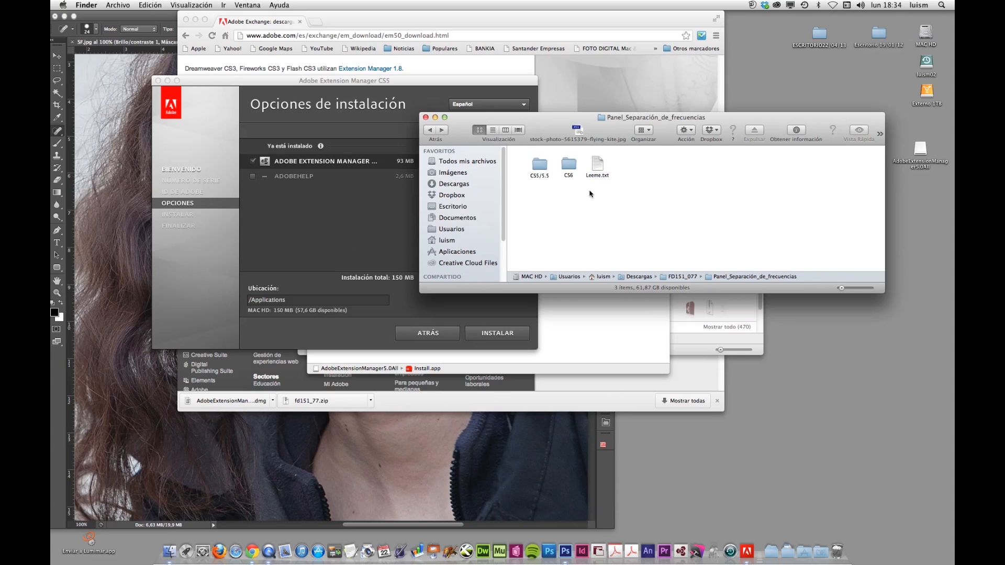
{"action": "left_click", "coordinate": [570, 169]}
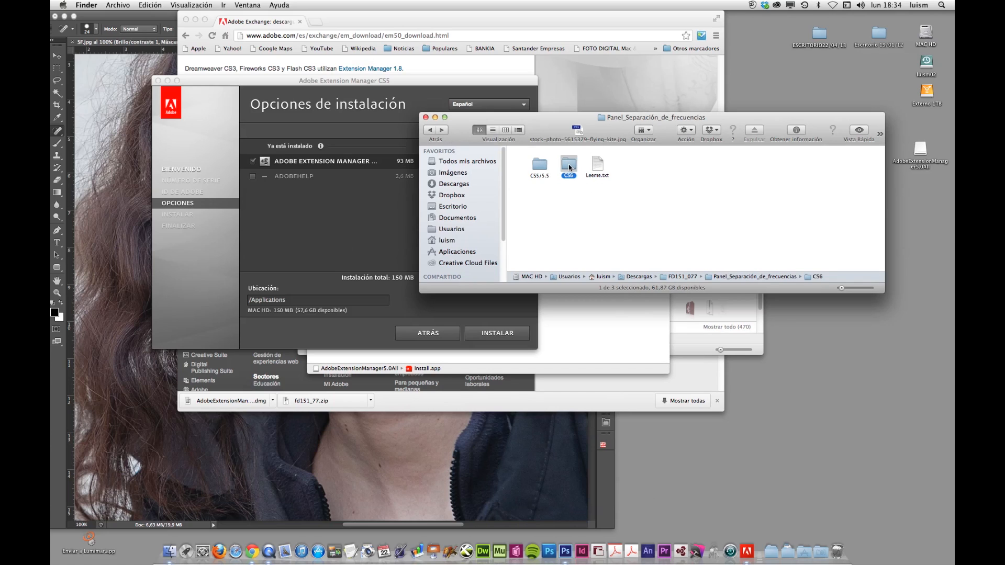
{"action": "left_click", "coordinate": [542, 167]}
{"action": "double_click", "coordinate": [542, 166]}
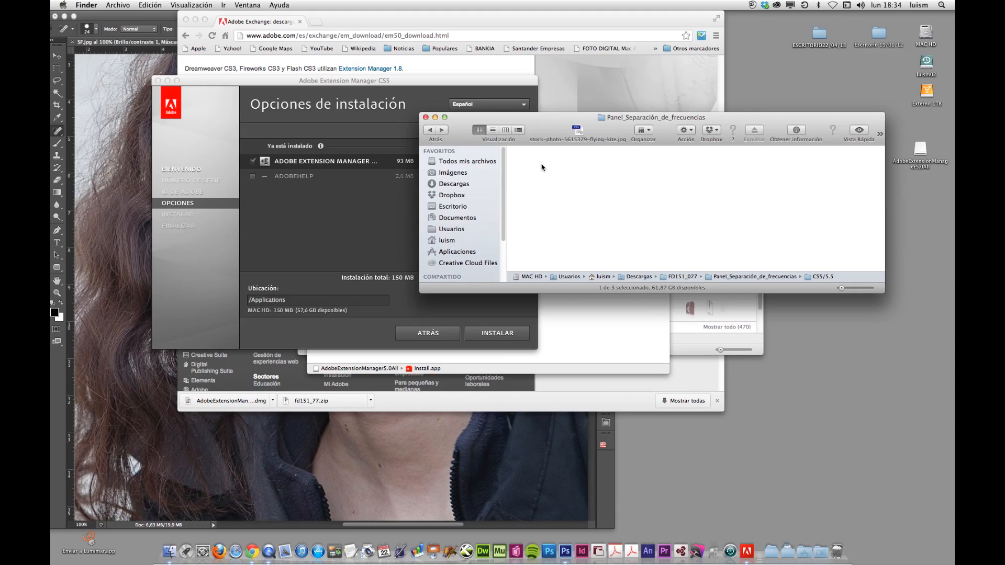
{"action": "left_click", "coordinate": [582, 169]}
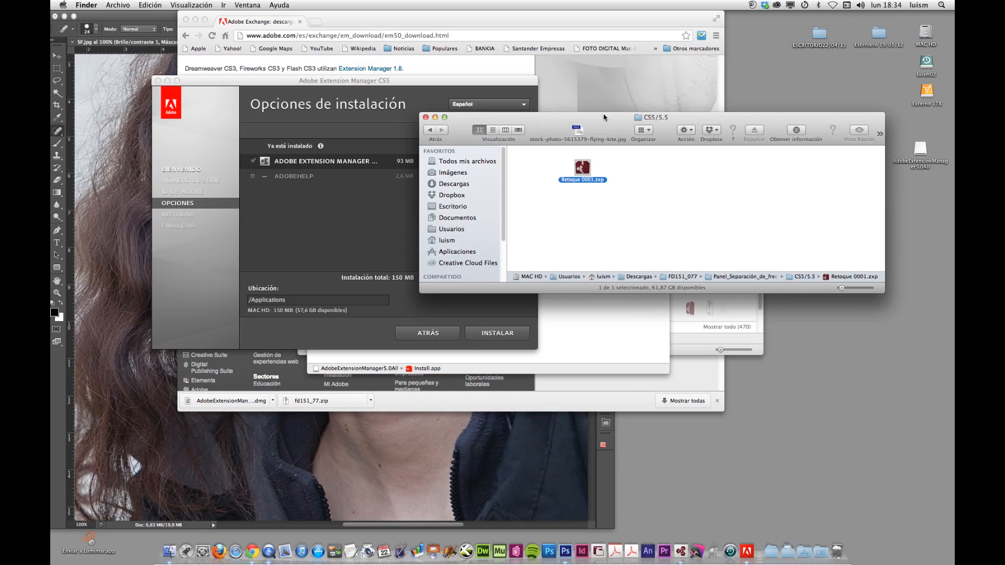
{"action": "key", "text": "super+o"}
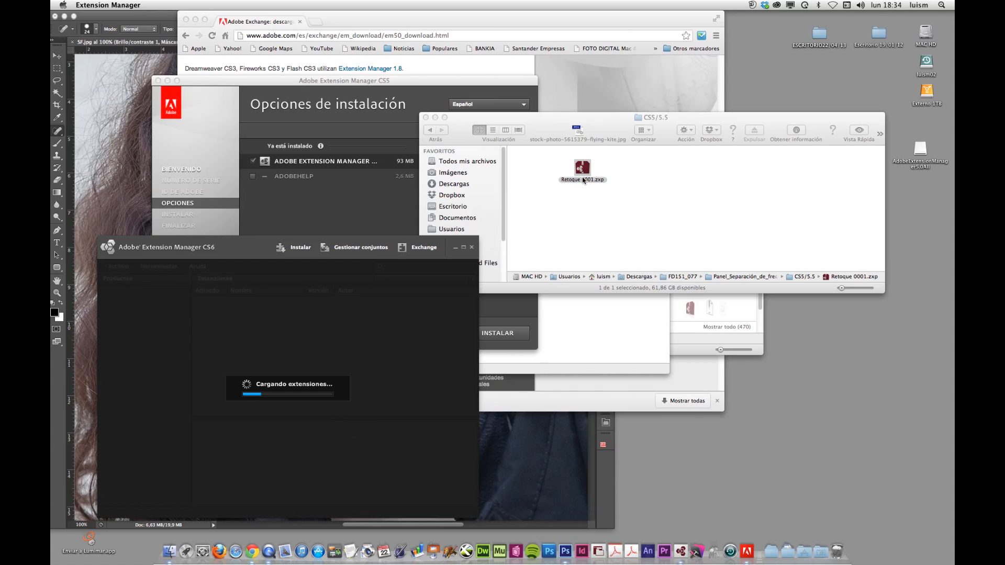
{"action": "left_click", "coordinate": [565, 551]}
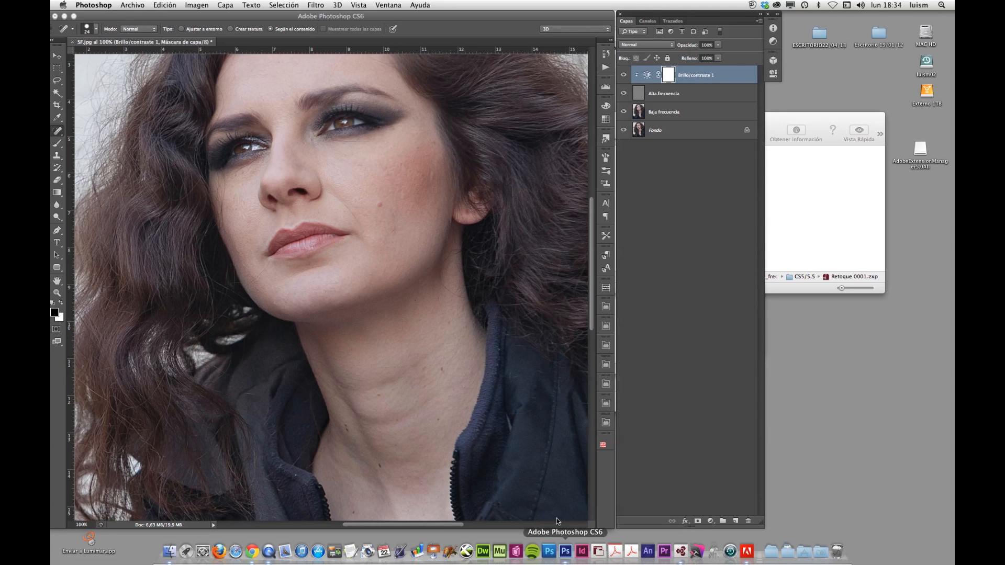
{"action": "left_click", "coordinate": [390, 6]}
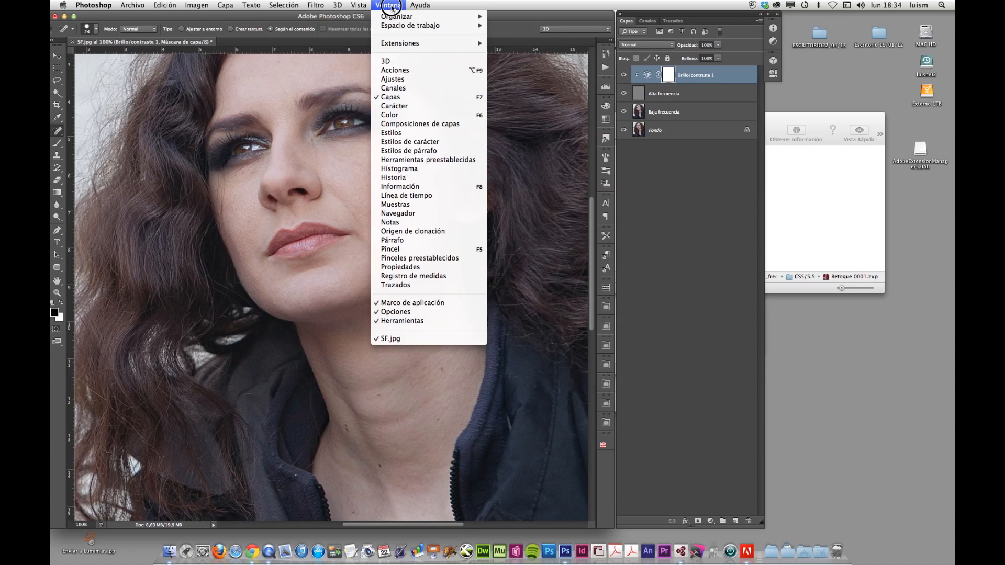
{"action": "mouse_move", "coordinate": [399, 45]}
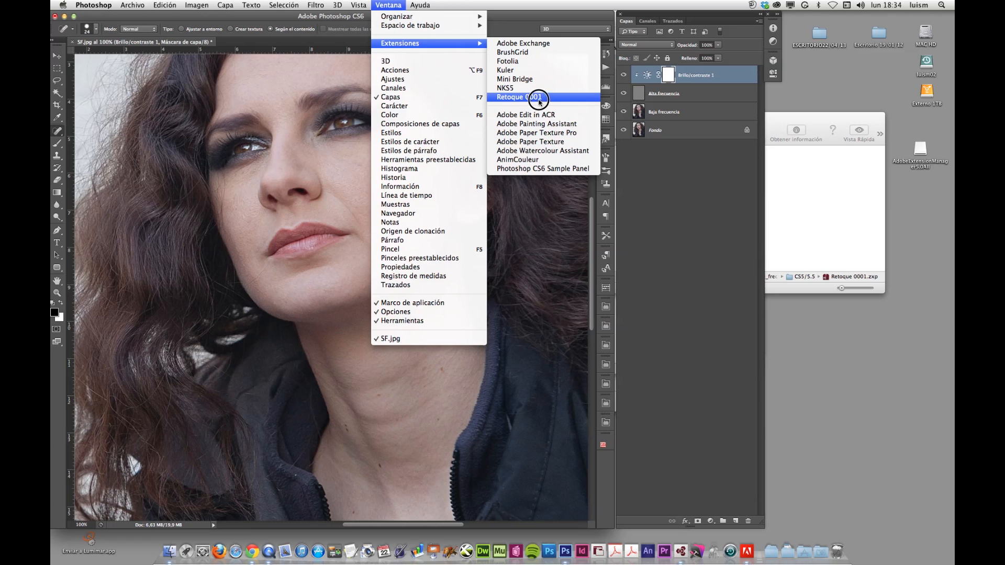
{"action": "left_click", "coordinate": [415, 4]}
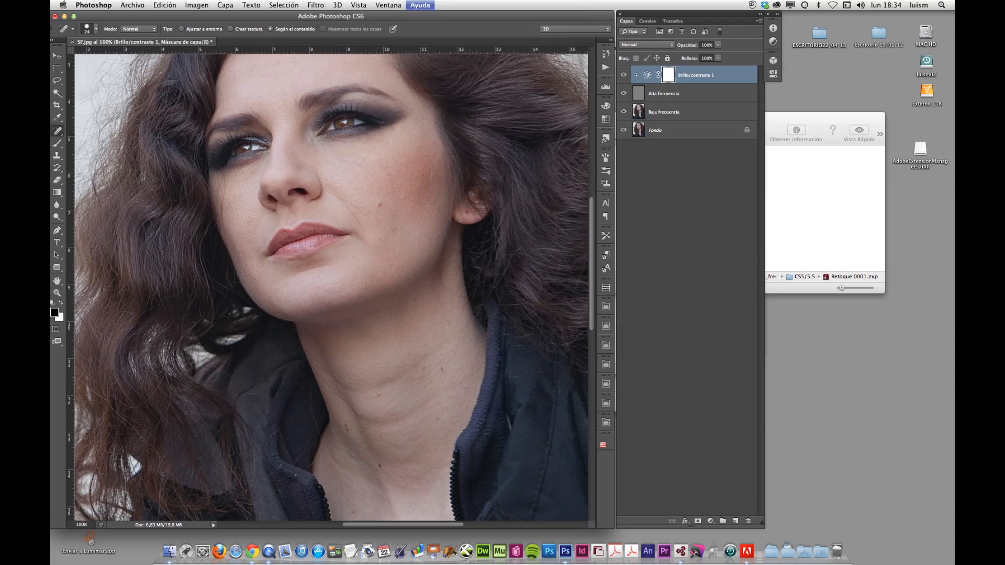